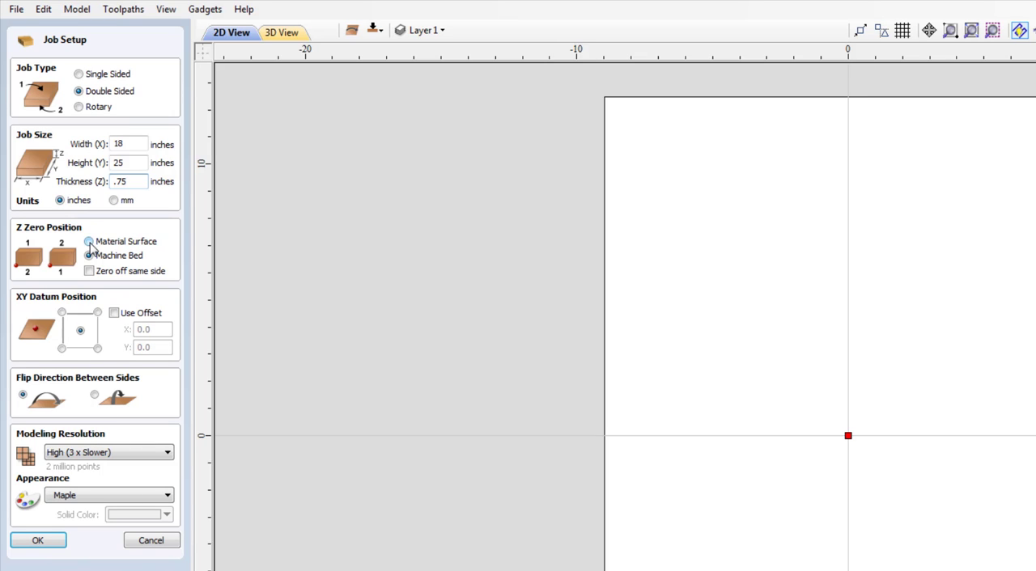
Configure the job as single sided with Z zero on the material surface and MDF as the material appearance
{"action": "left_click", "coordinate": [89, 242]}
{"action": "left_click", "coordinate": [79, 73]}
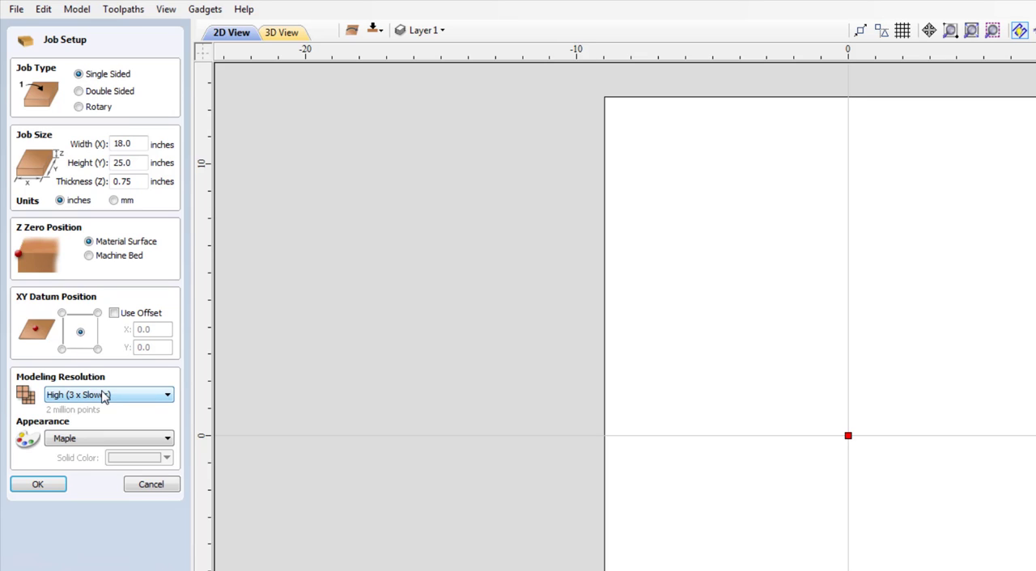
{"action": "left_click", "coordinate": [116, 439]}
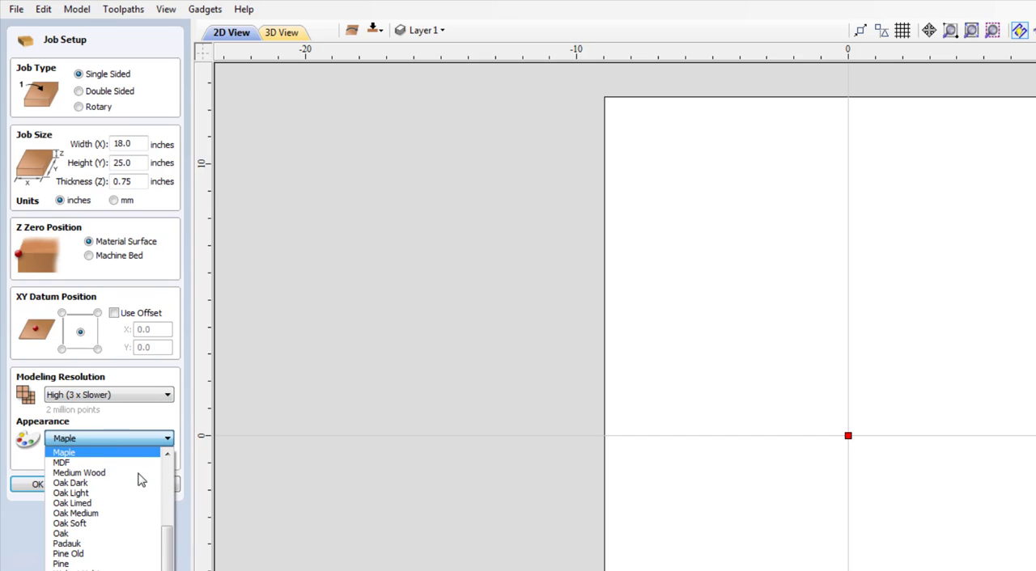
{"action": "left_click", "coordinate": [122, 463]}
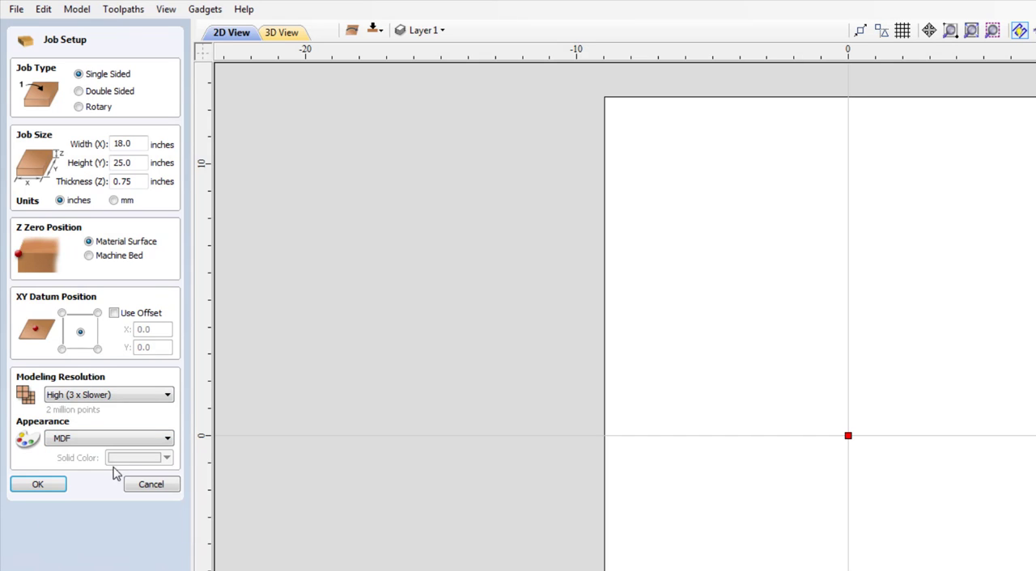
{"action": "left_click", "coordinate": [65, 486]}
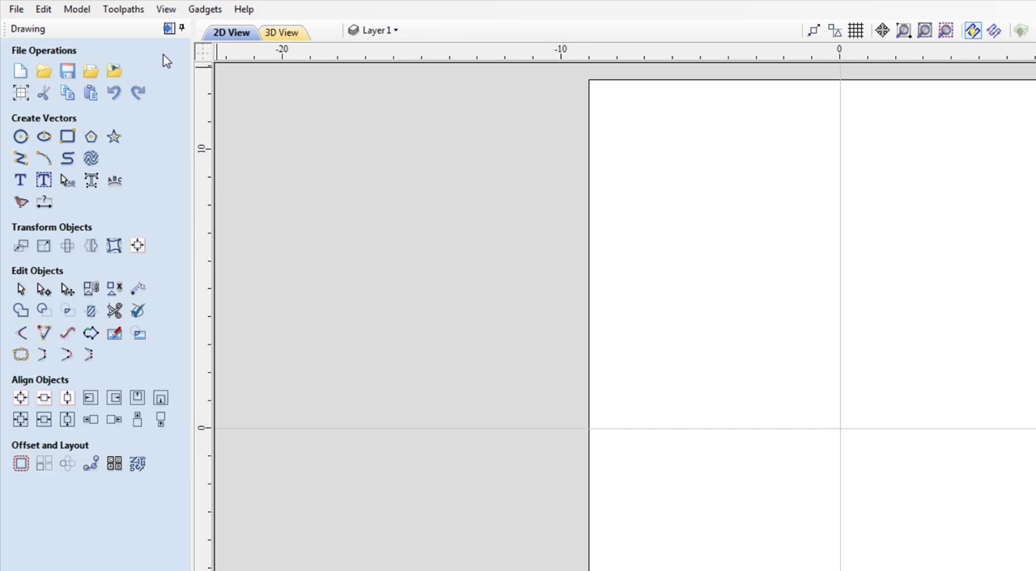
Import the image winnie.jpg from the Desktop folder into the job
{"action": "left_click", "coordinate": [115, 73]}
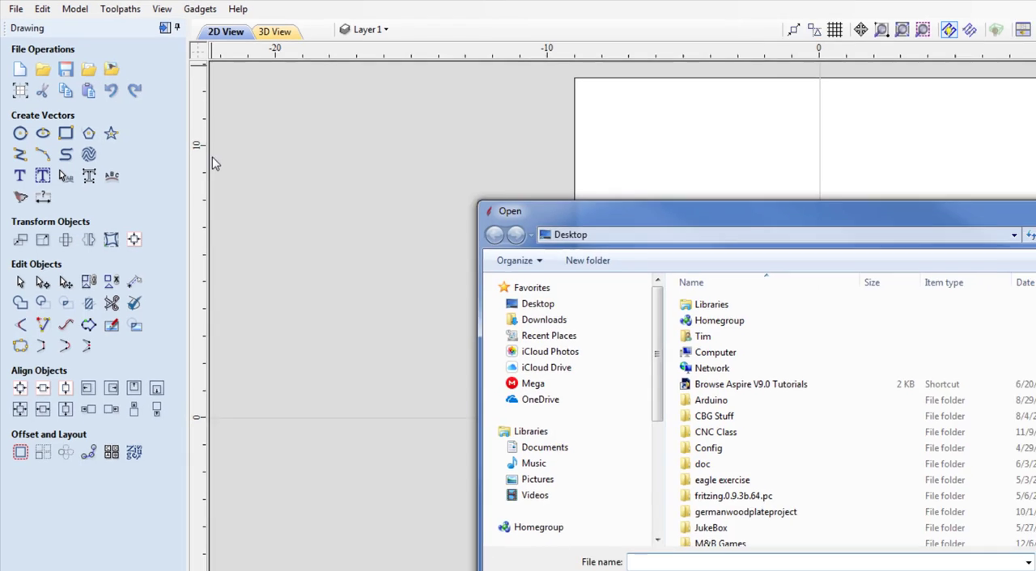
{"action": "left_click", "coordinate": [392, 216]}
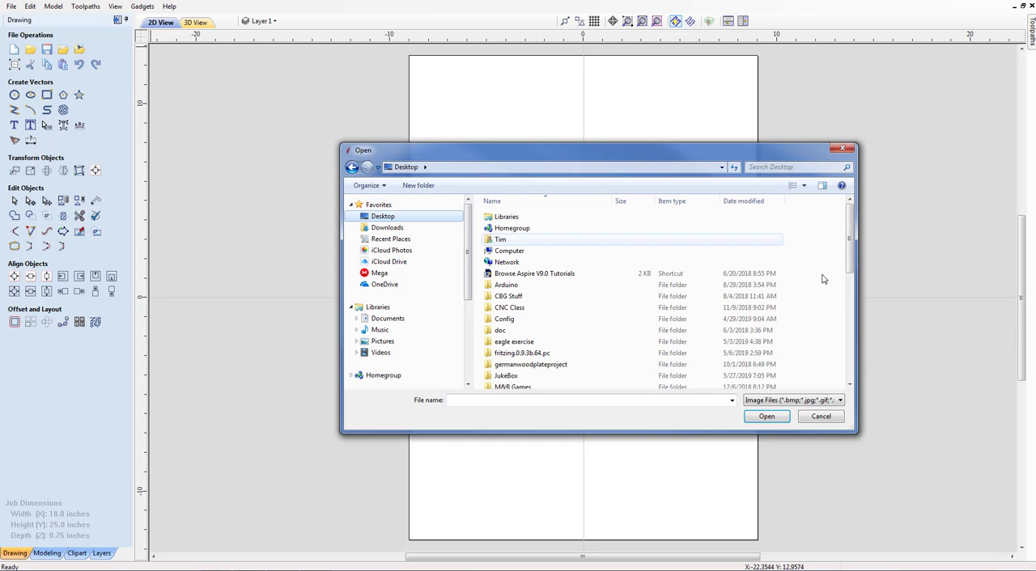
{"action": "left_click_drag", "start_coordinate": [847, 235], "coordinate": [835, 357]}
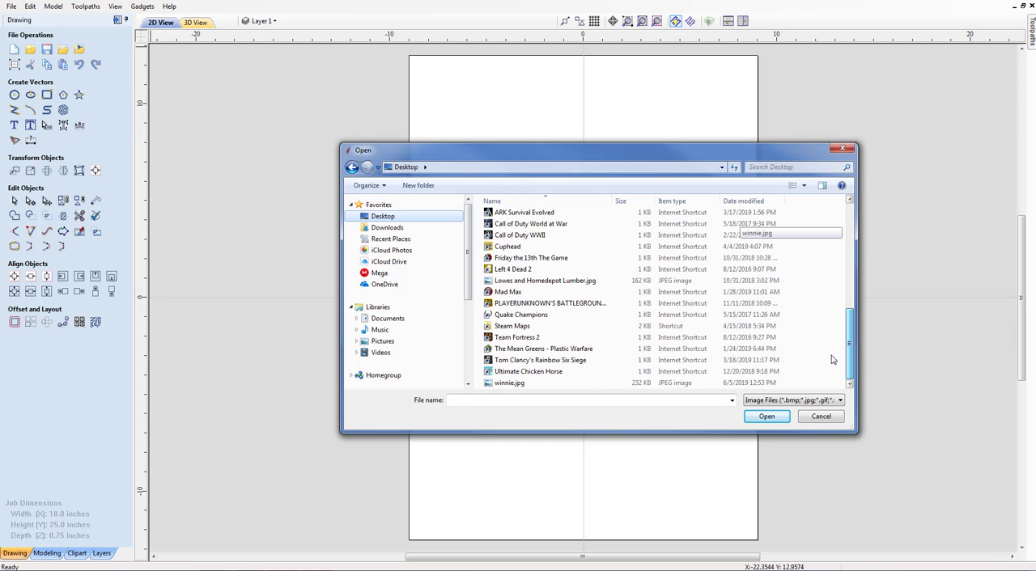
{"action": "left_click", "coordinate": [510, 383]}
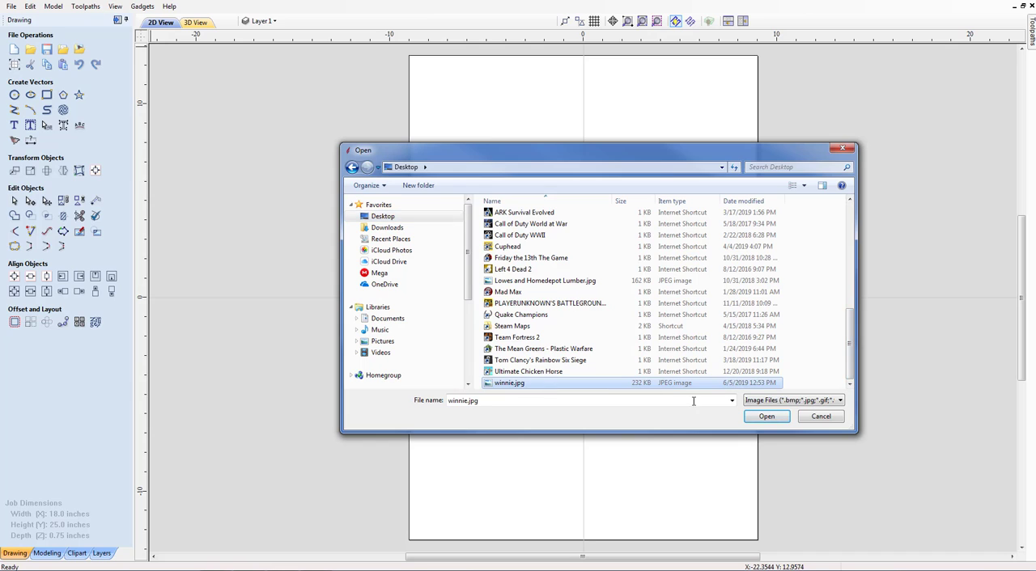
{"action": "left_click", "coordinate": [757, 417]}
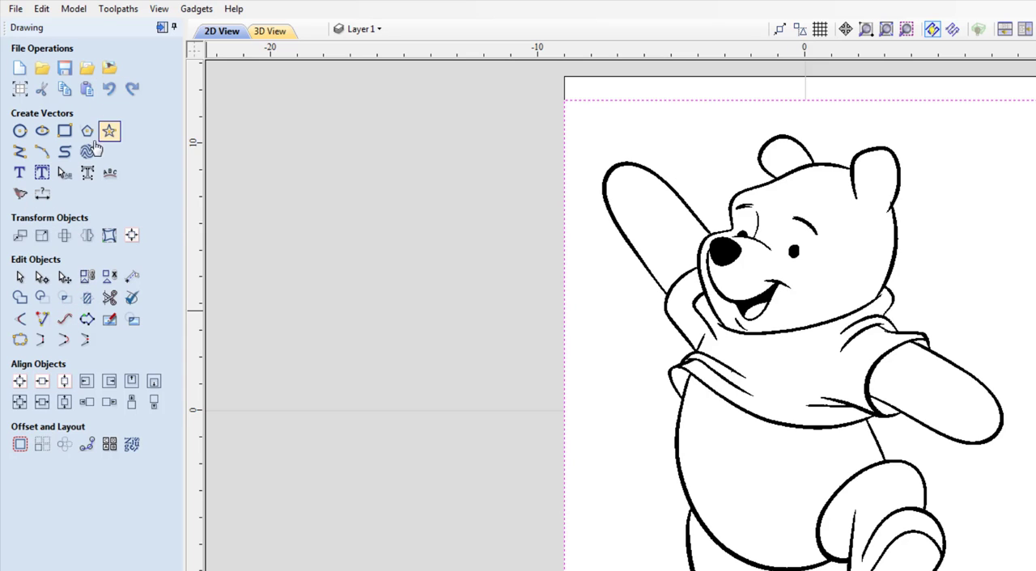
Preview a black and white bitmap trace of the bear image with corner fit 80% and bitmap fading 50%
{"action": "left_click", "coordinate": [21, 194]}
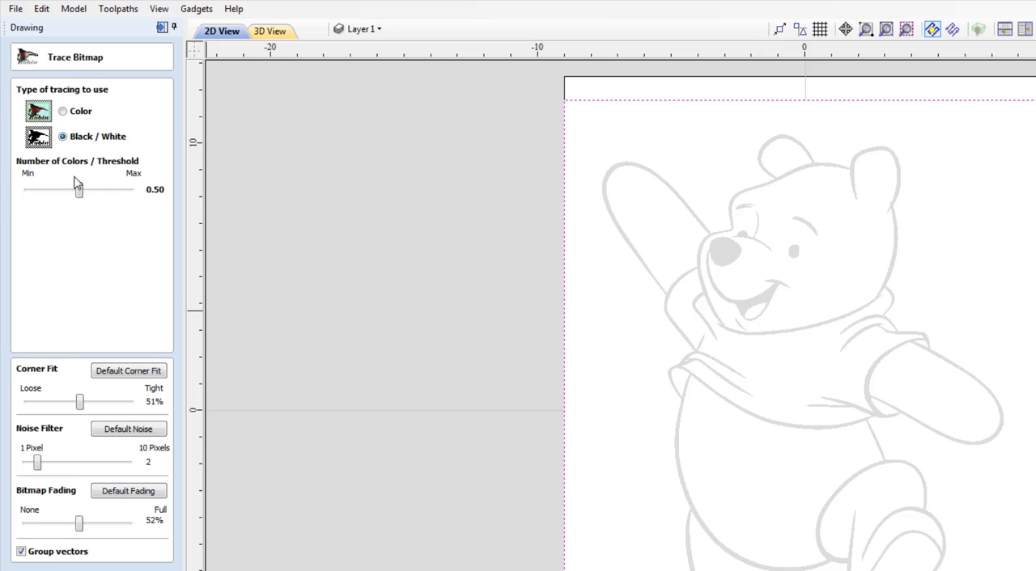
{"action": "left_click", "coordinate": [116, 402]}
{"action": "left_click", "coordinate": [114, 403]}
{"action": "left_click_drag", "start_coordinate": [120, 405], "coordinate": [111, 405]}
{"action": "mouse_move", "coordinate": [81, 528]}
{"action": "left_mouse_down"}
{"action": "mouse_move", "coordinate": [119, 527]}
{"action": "mouse_move", "coordinate": [52, 526]}
{"action": "mouse_move", "coordinate": [77, 525]}
{"action": "left_mouse_up"}
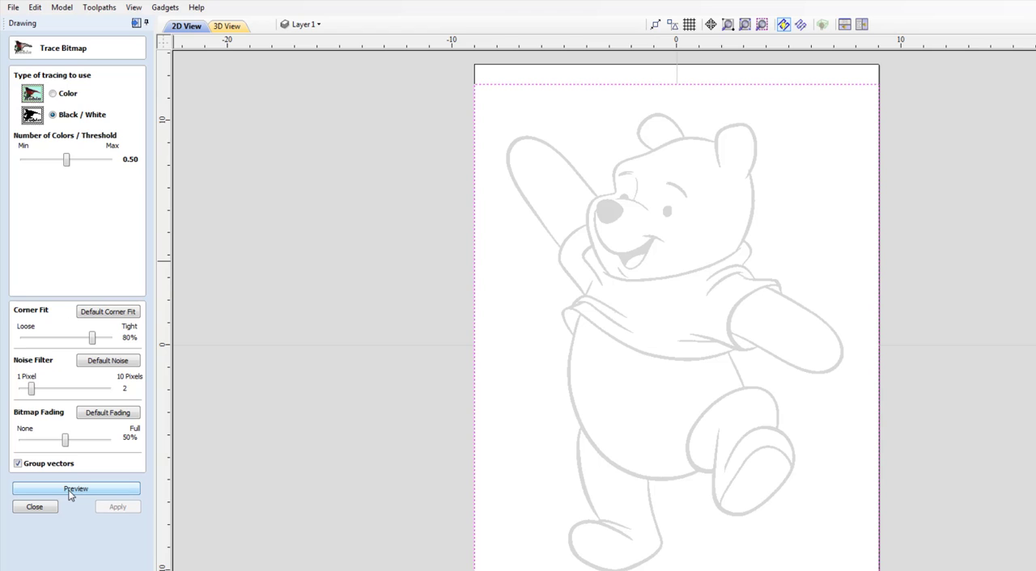
{"action": "left_click", "coordinate": [70, 491]}
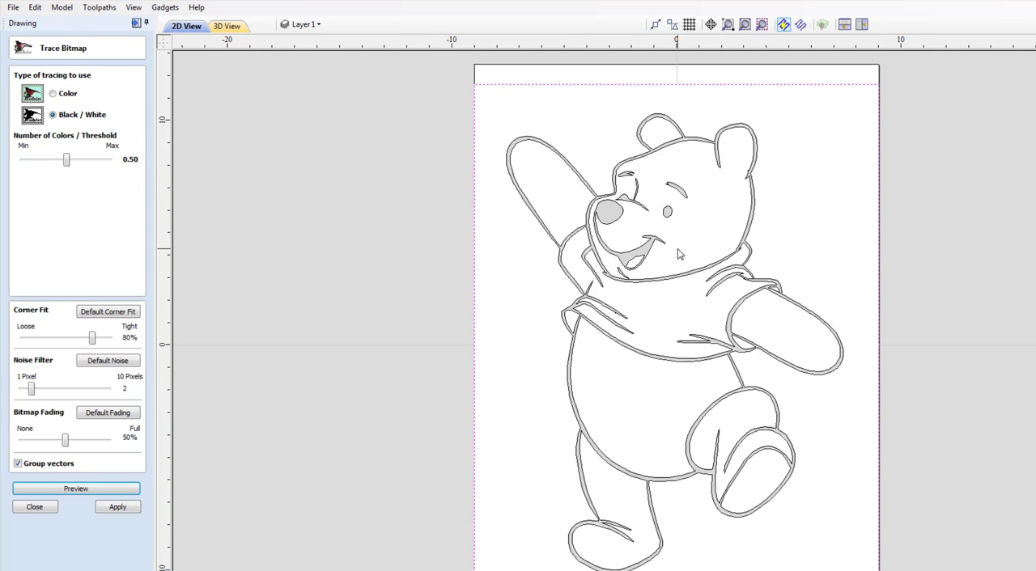
Examine the previewed trace outlines closely around the bear's face and shirt
{"action": "scroll", "coordinate": [679, 254], "scroll_direction": "up", "scroll_amount": 3}
{"action": "scroll", "coordinate": [677, 252], "scroll_direction": "up", "scroll_amount": 1}
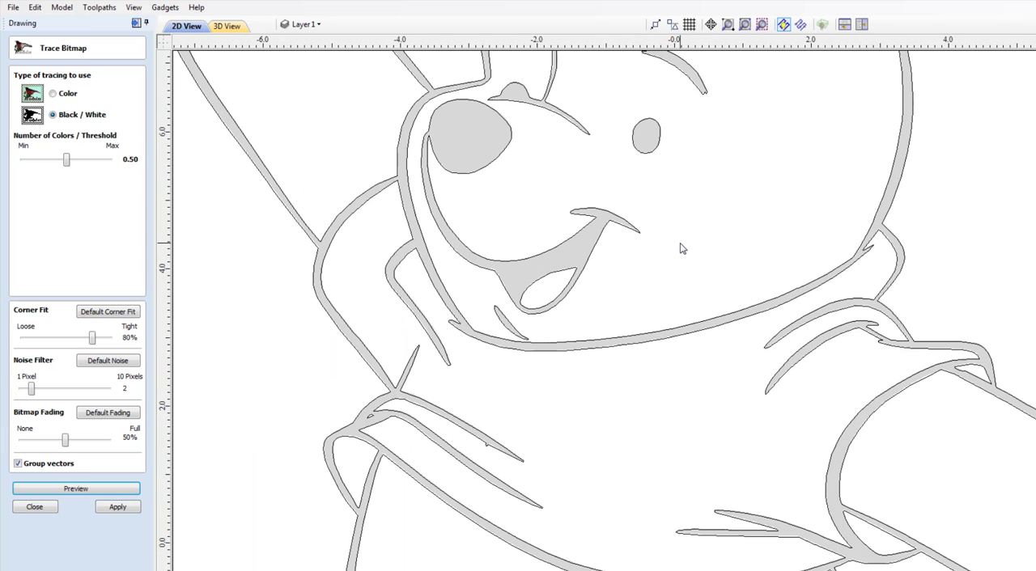
{"action": "scroll", "coordinate": [680, 245], "scroll_direction": "down", "scroll_amount": 1}
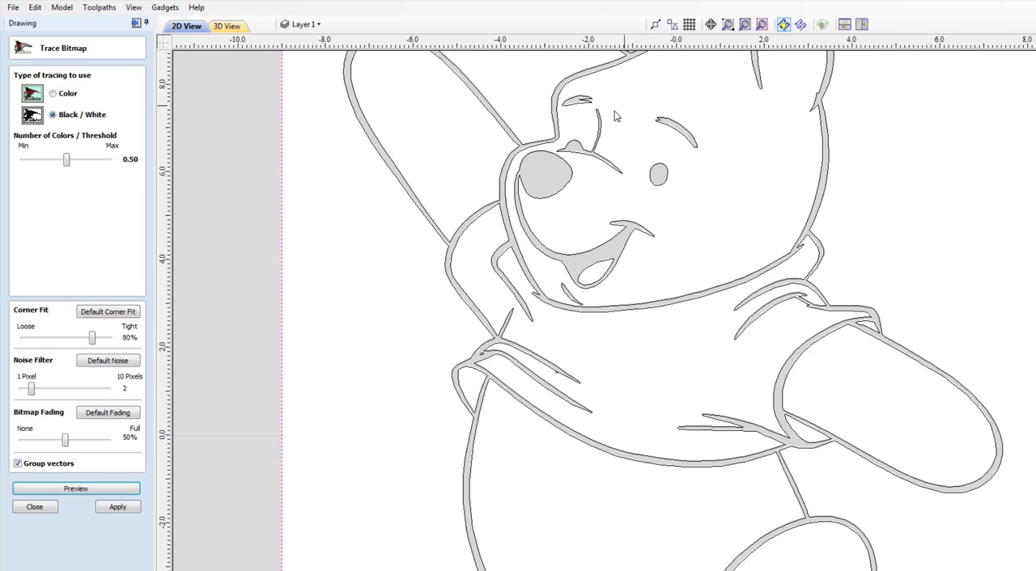
{"action": "scroll", "coordinate": [568, 116], "scroll_direction": "up", "scroll_amount": 5}
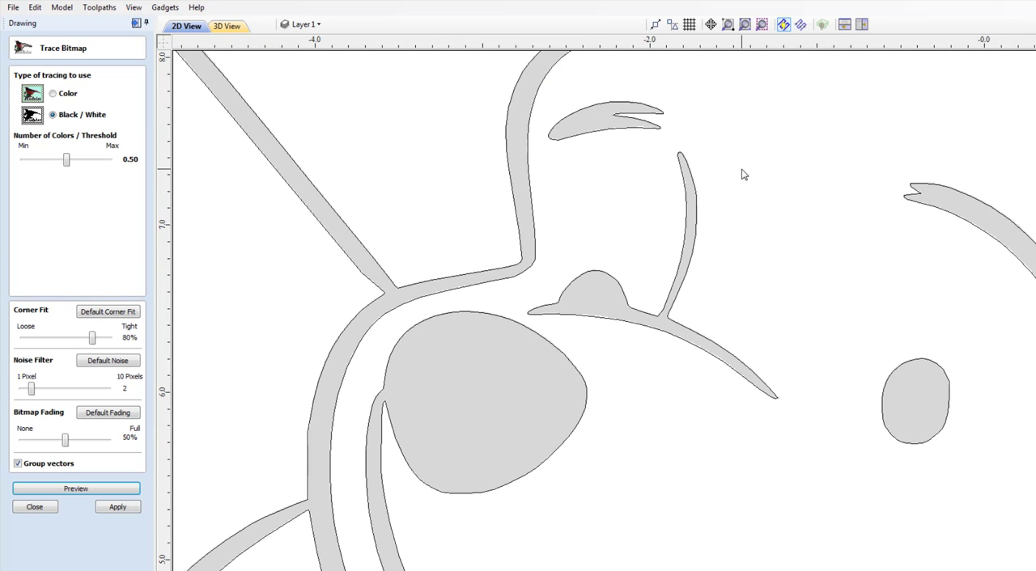
{"action": "scroll", "coordinate": [743, 174], "scroll_direction": "down", "scroll_amount": 6}
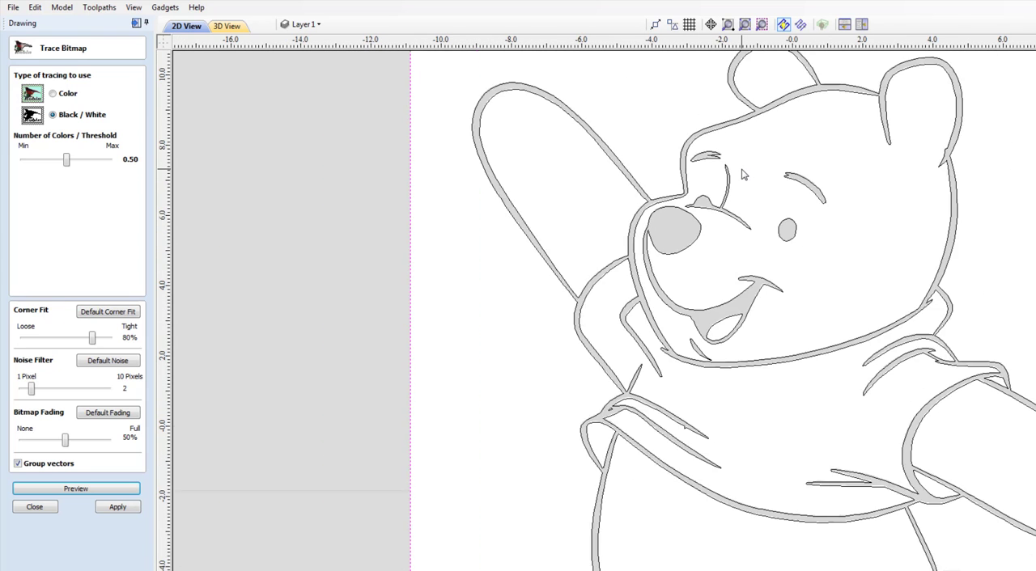
{"action": "scroll", "coordinate": [742, 174], "scroll_direction": "down", "scroll_amount": 1}
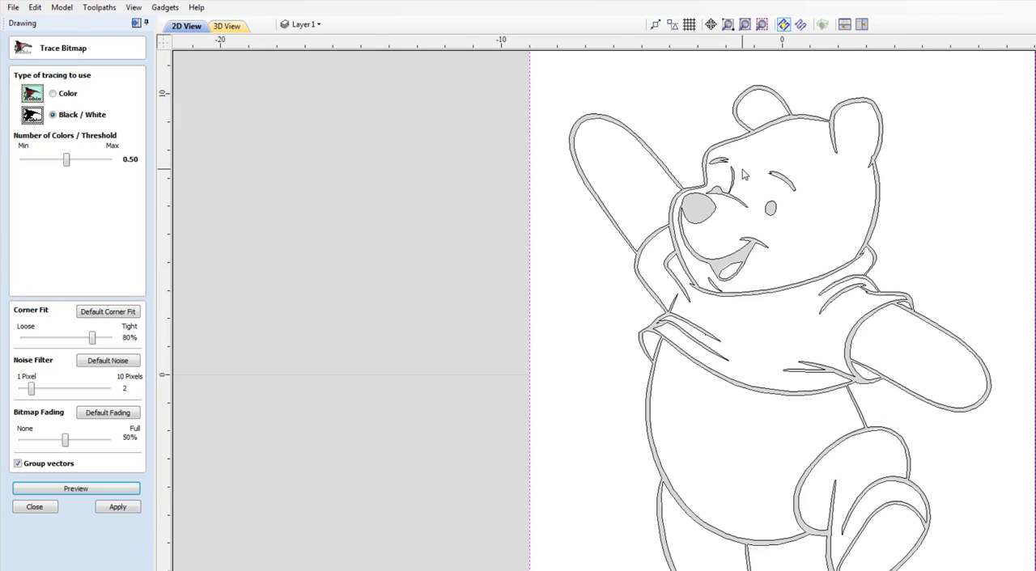
{"action": "scroll", "coordinate": [743, 174], "scroll_direction": "down", "scroll_amount": 1}
{"action": "mouse_move", "coordinate": [751, 168]}
{"action": "middle_mouse_down"}
{"action": "mouse_move", "coordinate": [566, 165]}
{"action": "mouse_move", "coordinate": [579, 188]}
{"action": "middle_mouse_up"}
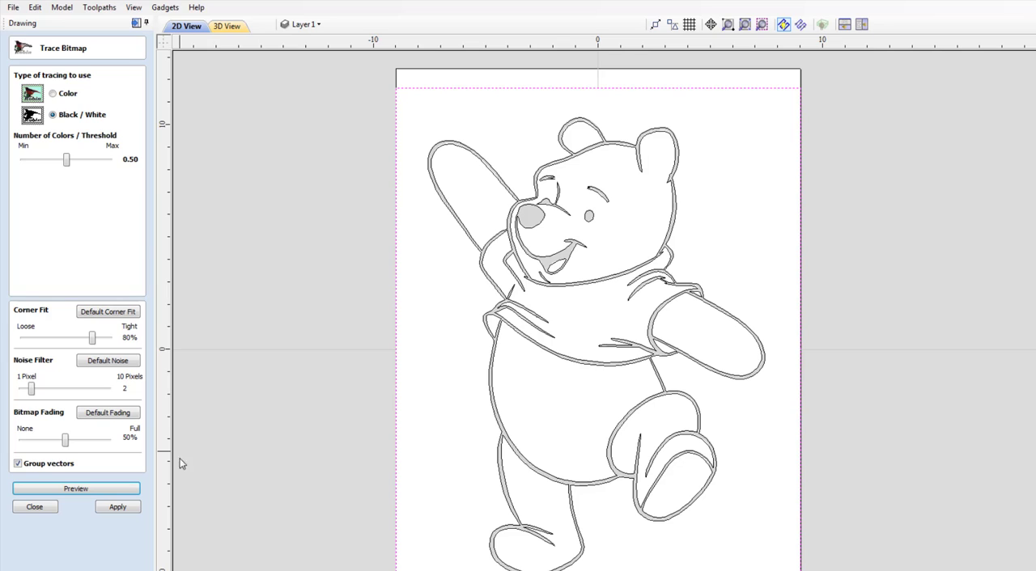
Apply the bitmap trace, close the tracing form and hide the Bitmap Layer
{"action": "left_click", "coordinate": [118, 507]}
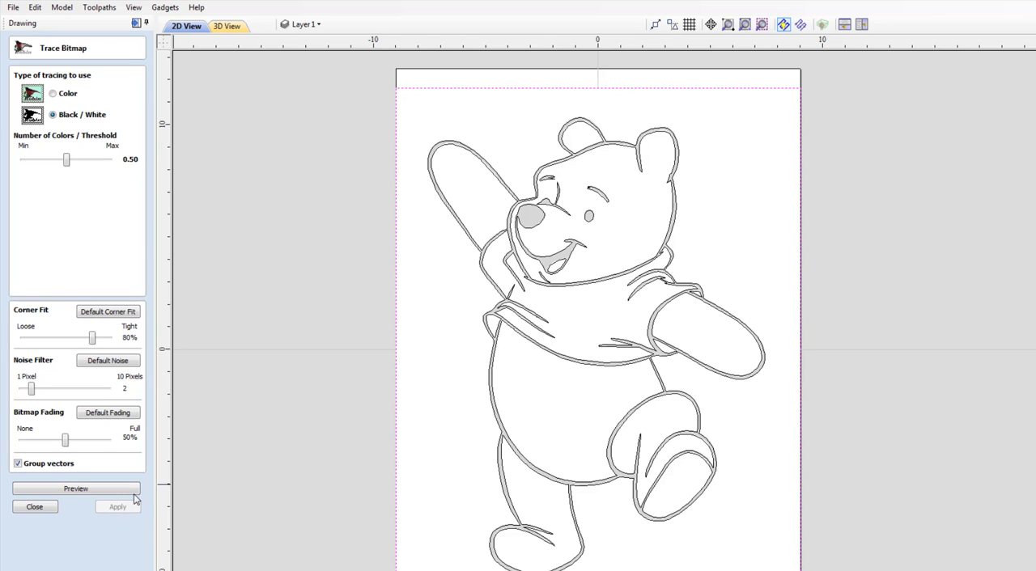
{"action": "left_click", "coordinate": [34, 508]}
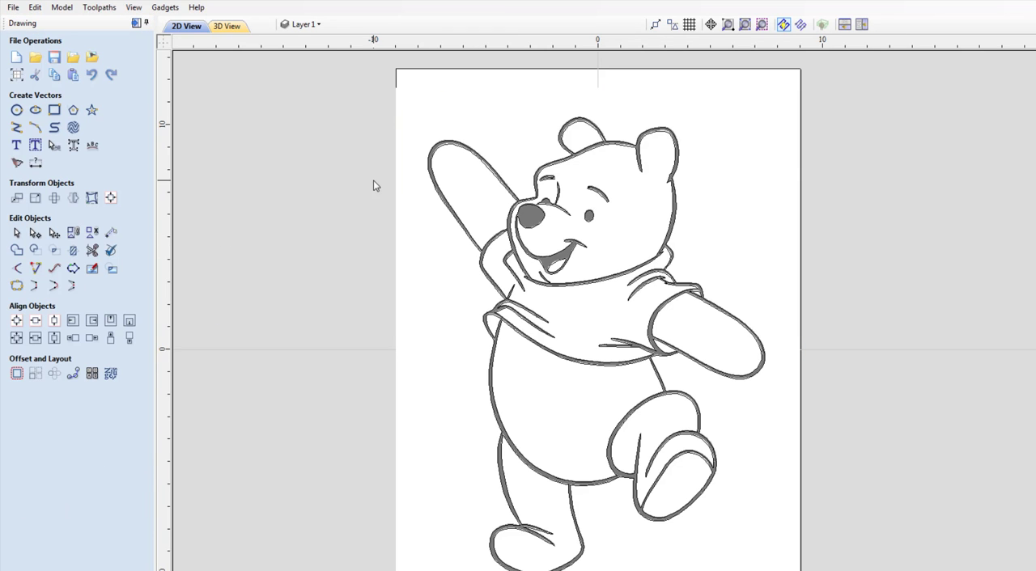
{"action": "left_click", "coordinate": [319, 26]}
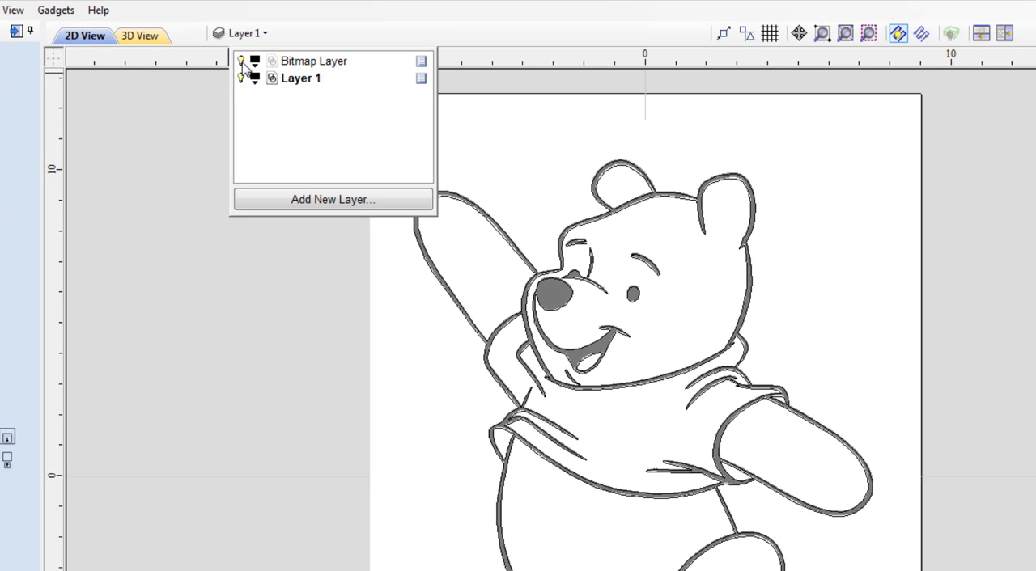
{"action": "left_click", "coordinate": [242, 62]}
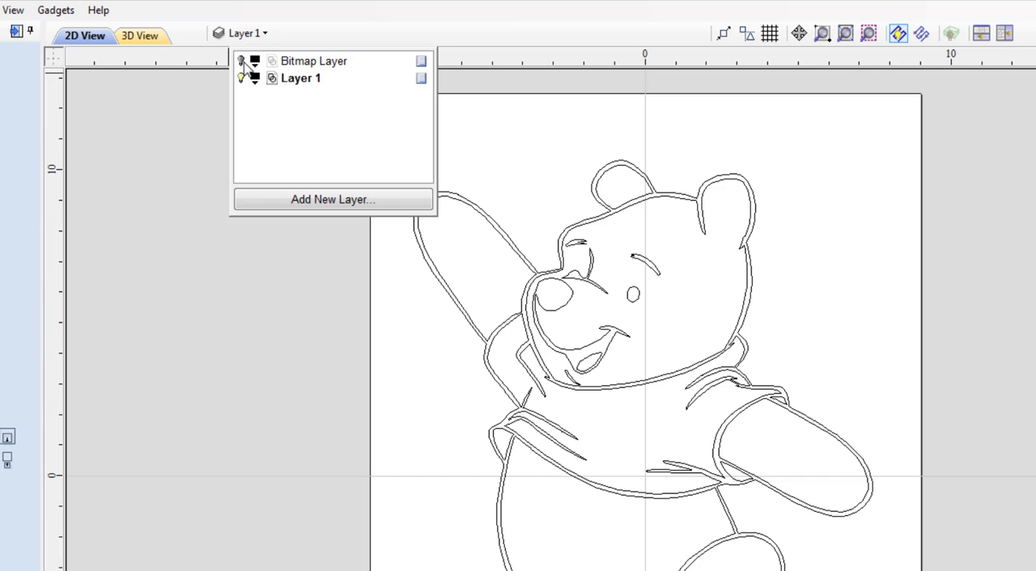
{"action": "left_click", "coordinate": [151, 219]}
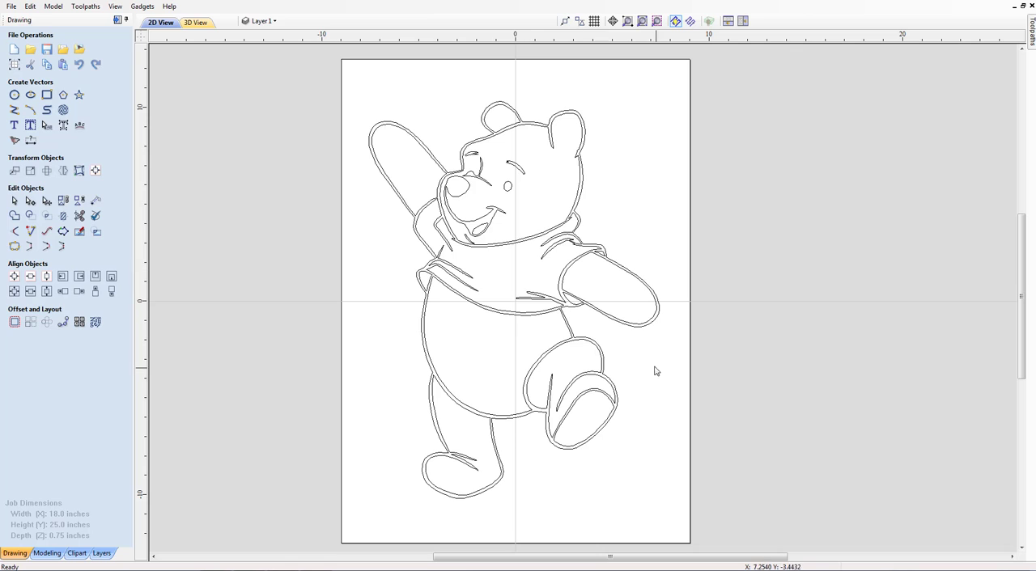
Enlarge the traced bear proportionally to about 17.06 by 23.26 inches so it nearly fills the job area
{"action": "left_click", "coordinate": [30, 172]}
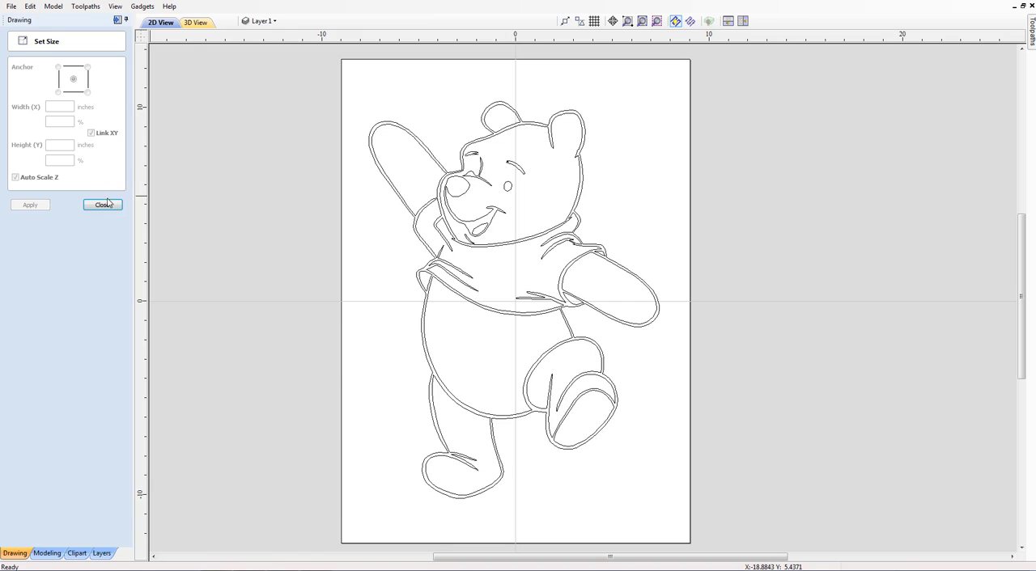
{"action": "left_click", "coordinate": [403, 131]}
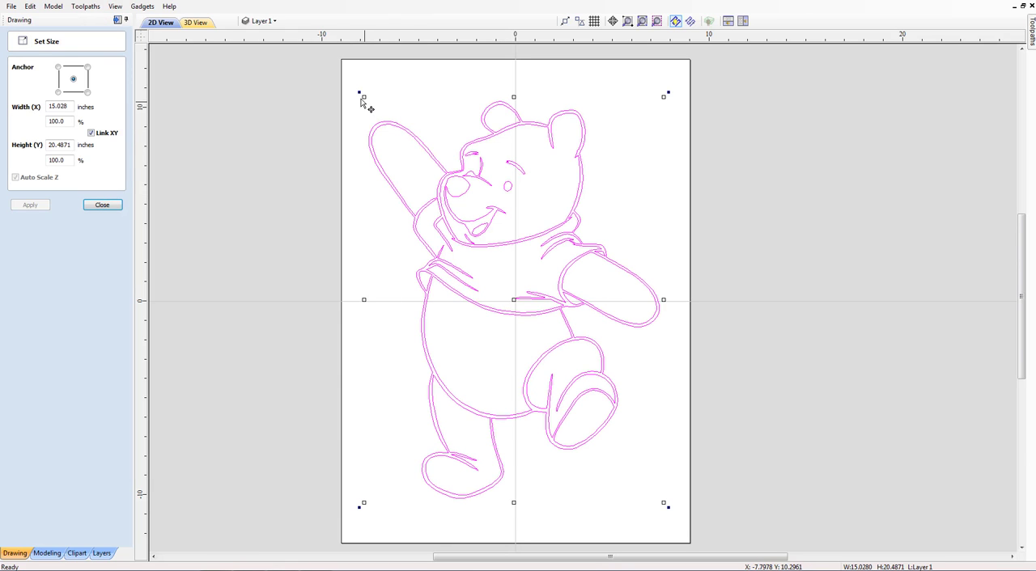
{"action": "left_click_drag", "start_coordinate": [362, 99], "coordinate": [351, 73]}
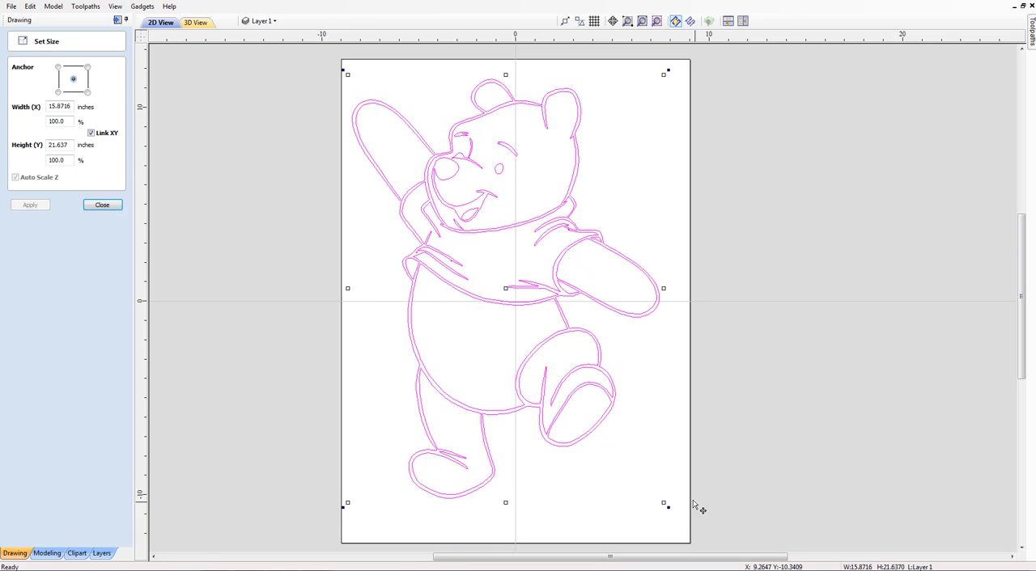
{"action": "left_click_drag", "start_coordinate": [663, 502], "coordinate": [682, 526]}
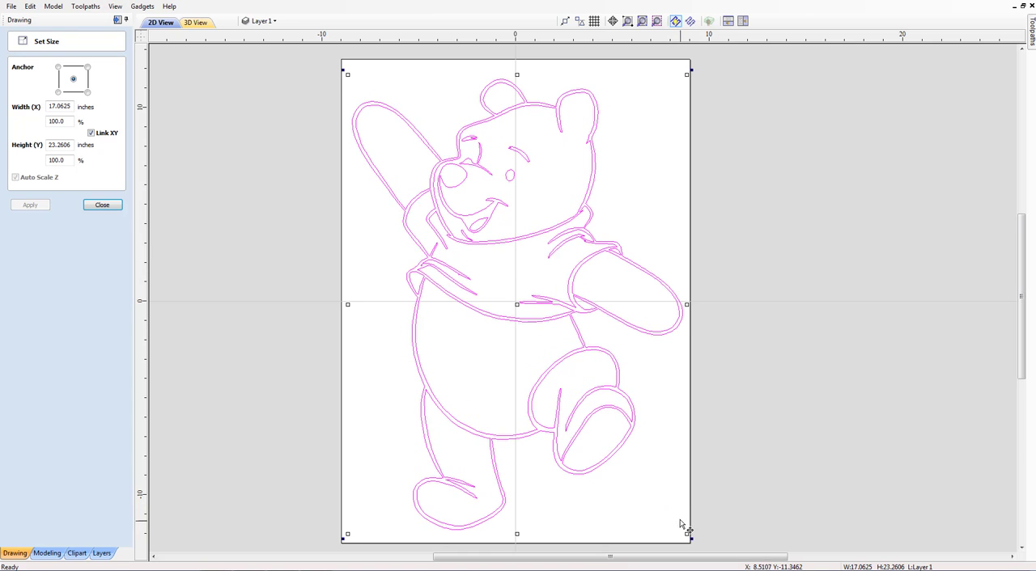
{"action": "left_click", "coordinate": [103, 206]}
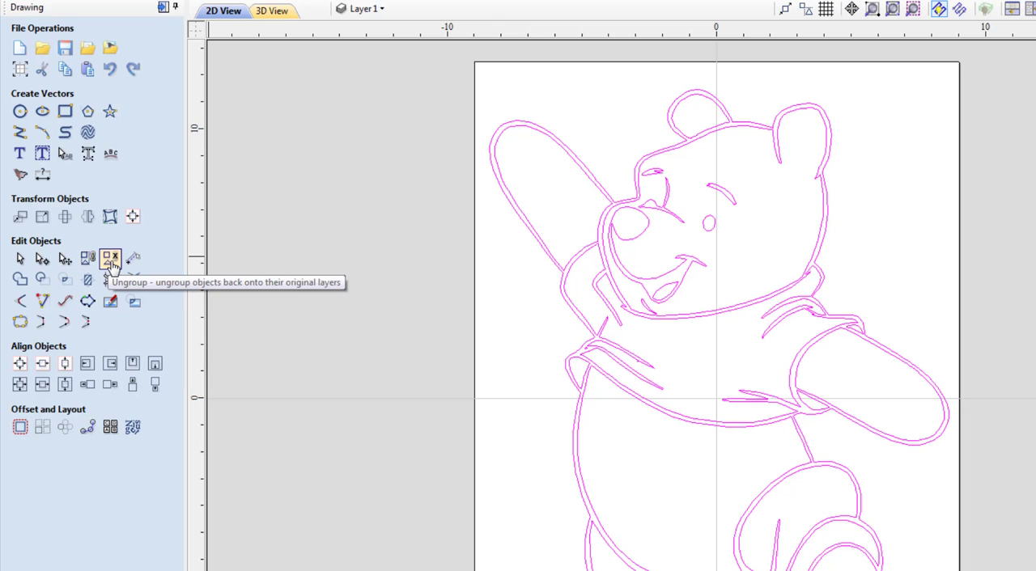
Ungroup the traced bear into separate vectors on their original layer and clear the selection
{"action": "left_click", "coordinate": [111, 259]}
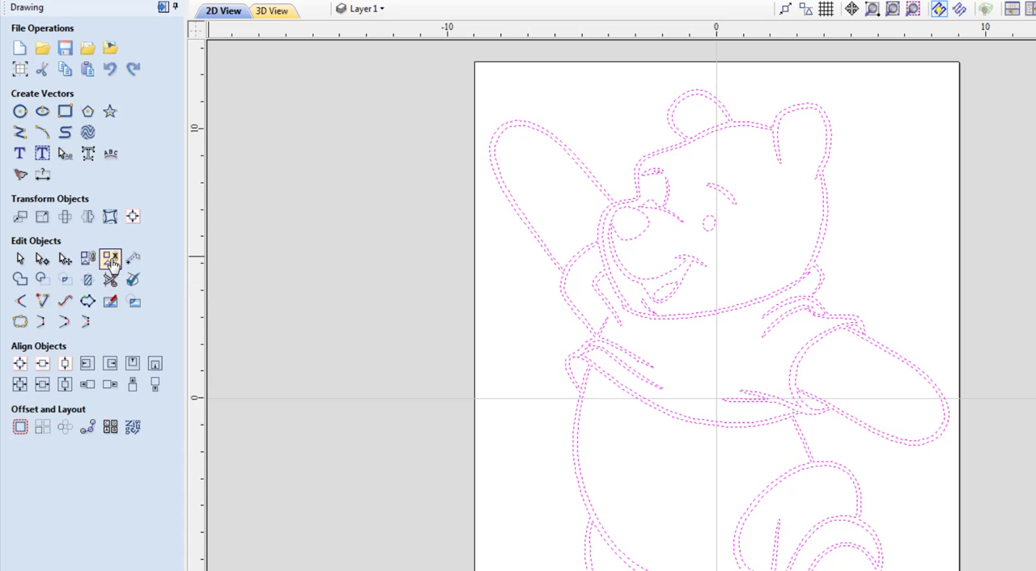
{"action": "left_click", "coordinate": [388, 267]}
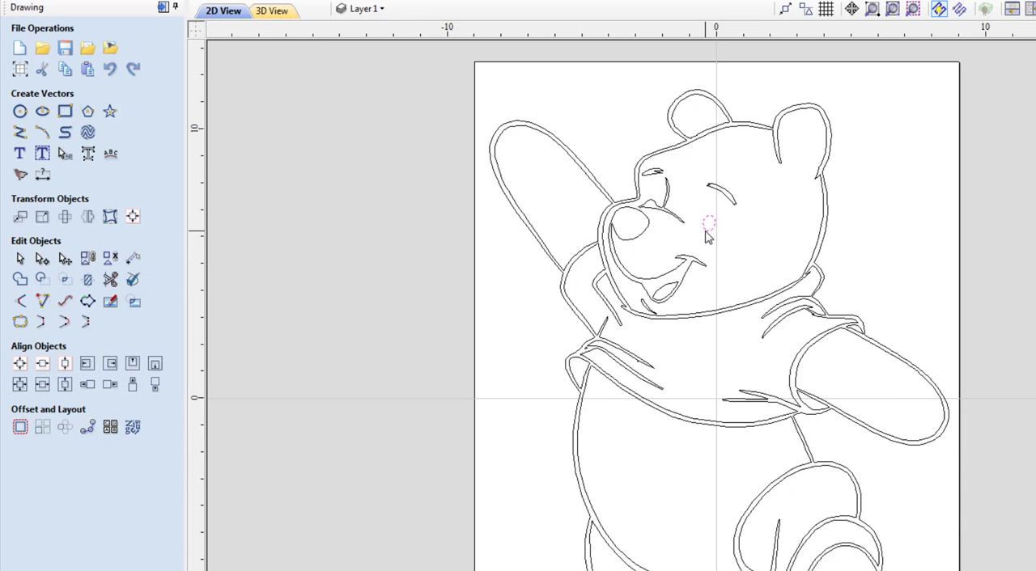
{"action": "left_click", "coordinate": [393, 241]}
Move the bear's outer contour to a new layer named Outline that is set as not visible
{"action": "left_click", "coordinate": [500, 191]}
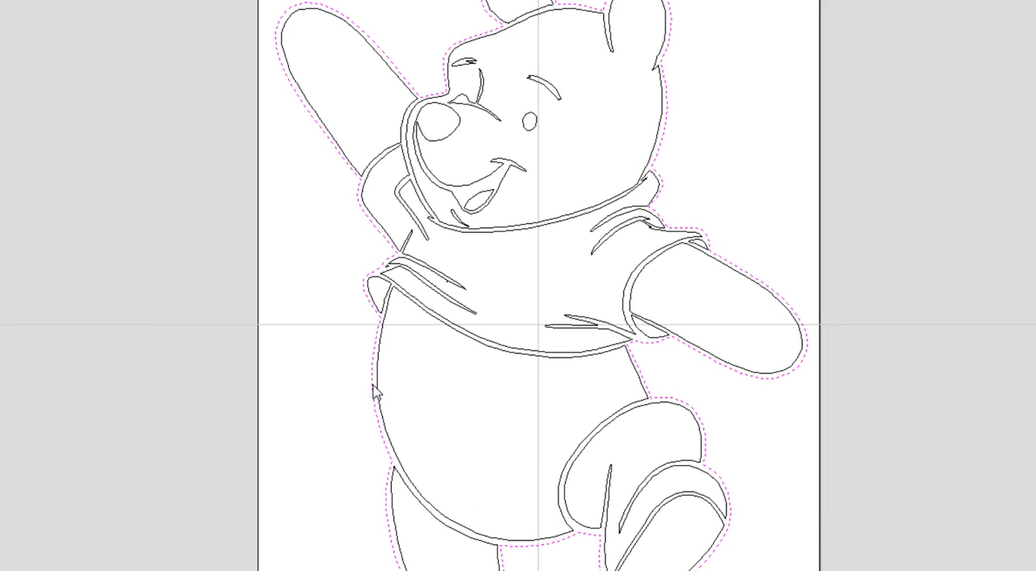
{"action": "scroll", "coordinate": [374, 392], "scroll_direction": "up", "scroll_amount": 4}
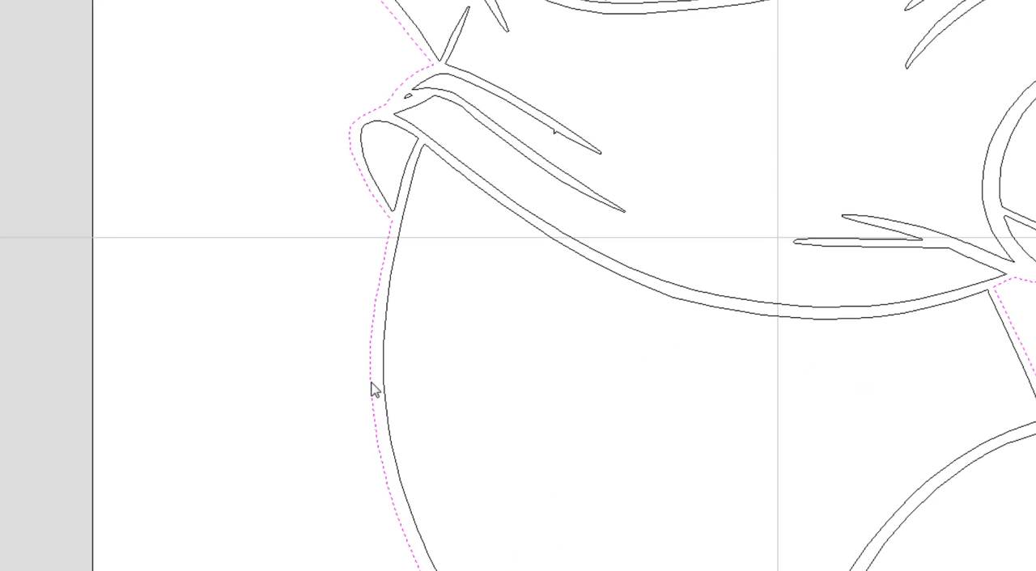
{"action": "right_click", "coordinate": [374, 389]}
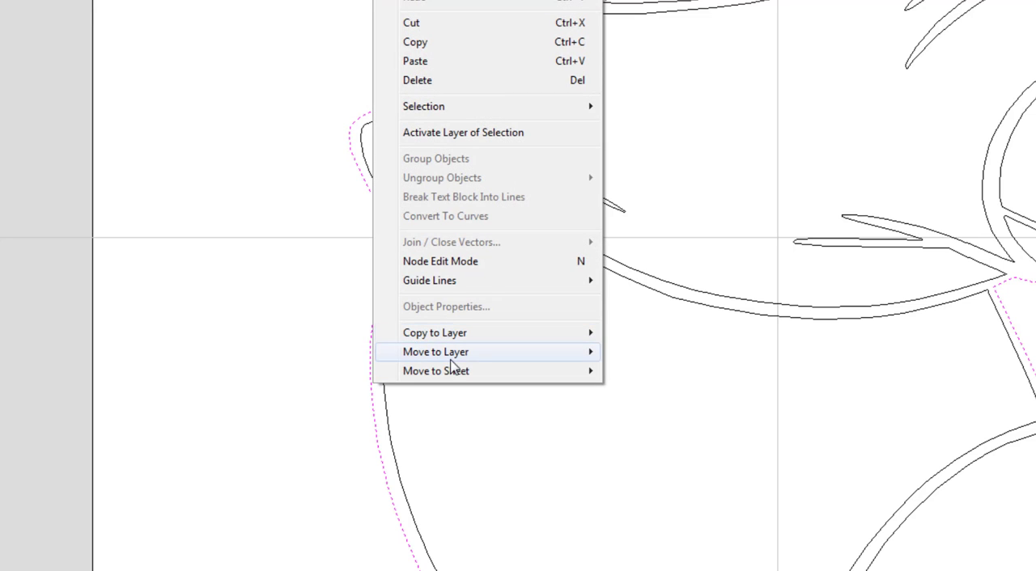
{"action": "mouse_move", "coordinate": [527, 353]}
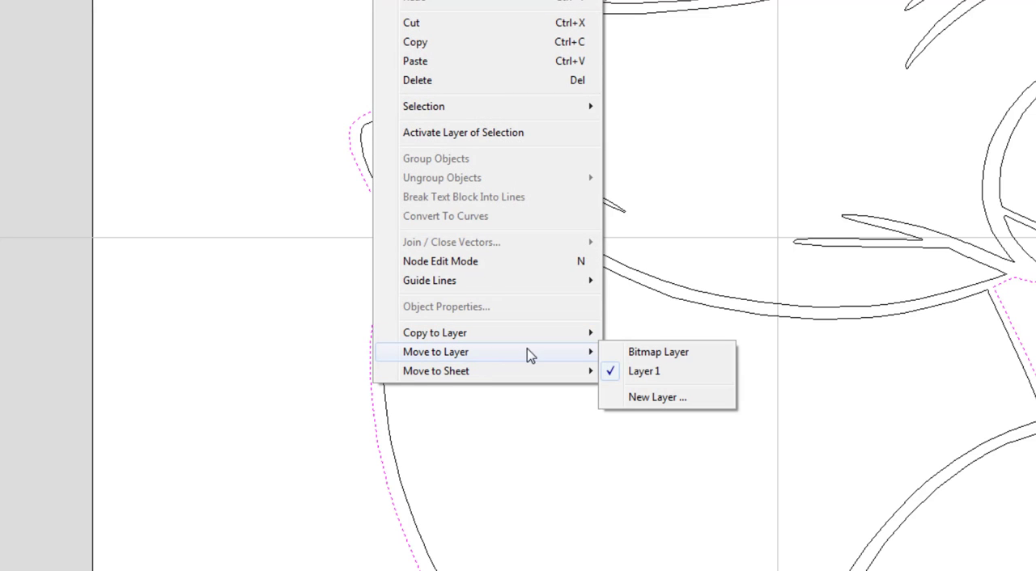
{"action": "left_click", "coordinate": [657, 397]}
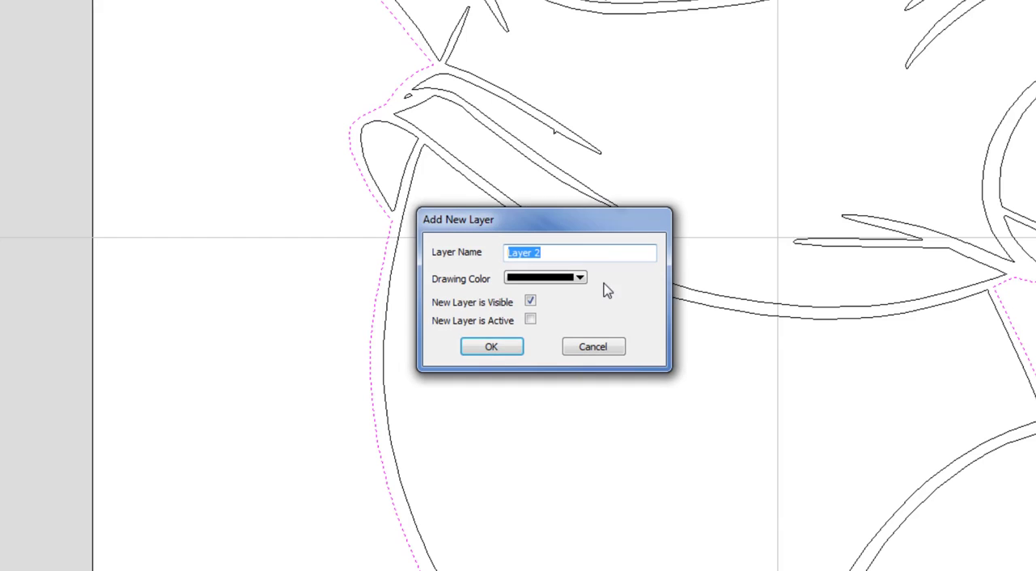
{"action": "type", "text": "Outline"}
{"action": "left_click", "coordinate": [530, 301]}
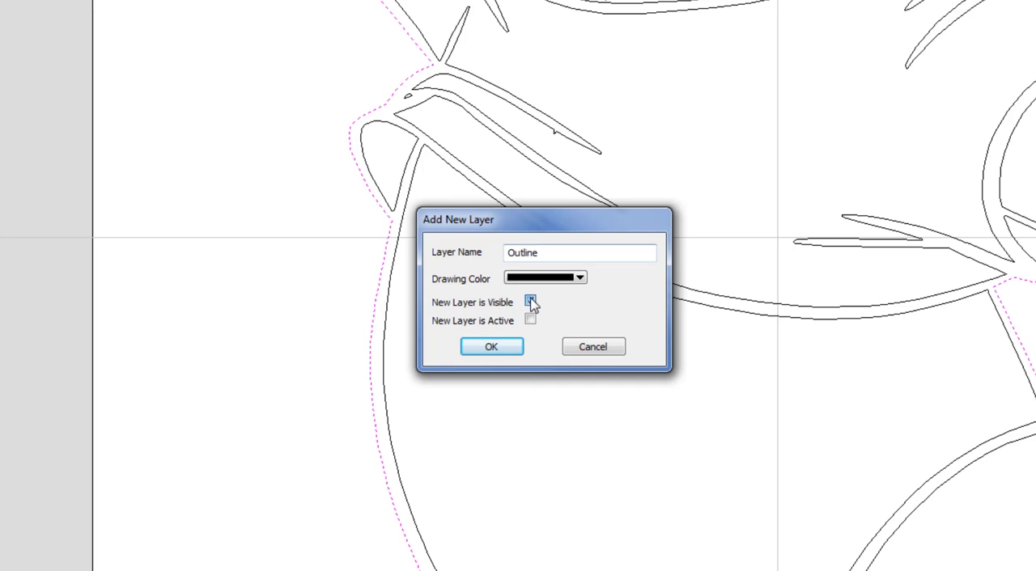
{"action": "left_click", "coordinate": [491, 347]}
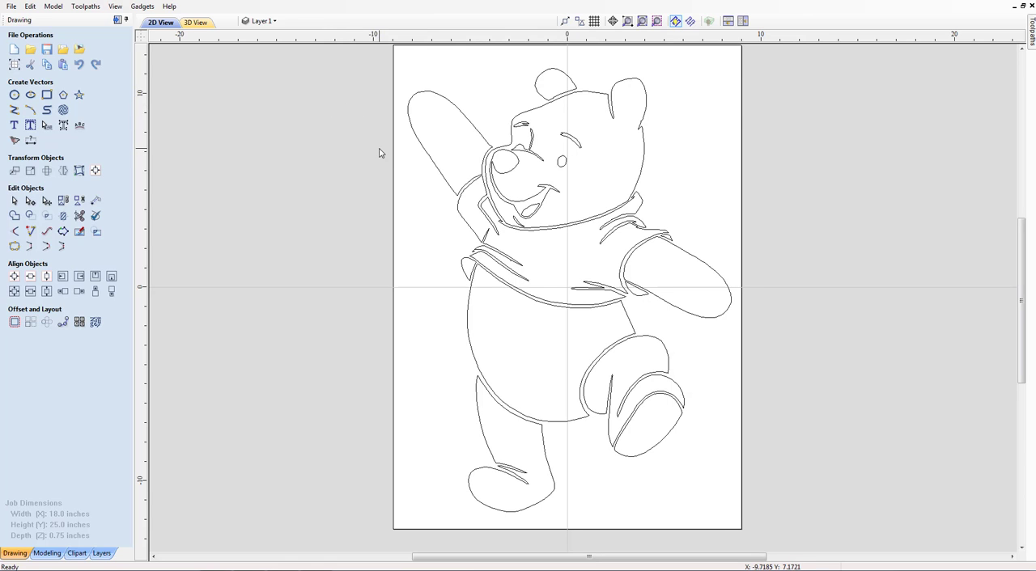
Try enclosing and crossing window selections on the whole bear, clearing the selection after each one
{"action": "left_click_drag", "start_coordinate": [365, 50], "coordinate": [769, 527]}
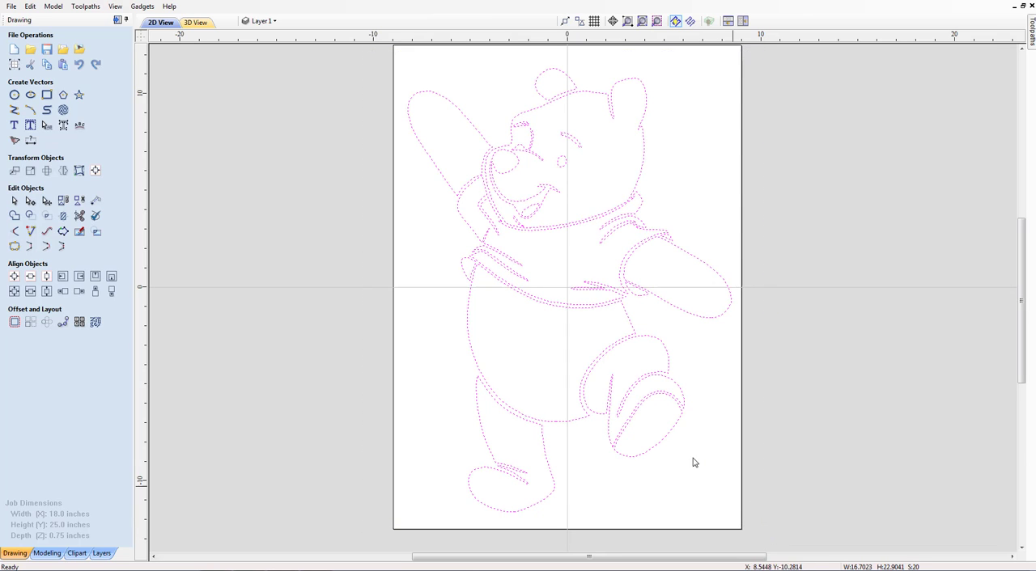
{"action": "left_click", "coordinate": [313, 54]}
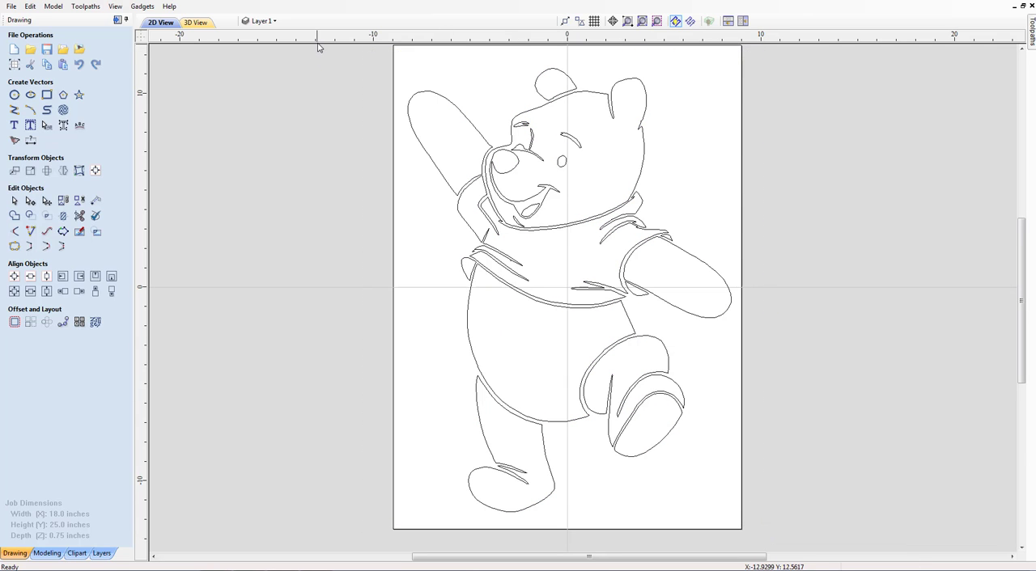
{"action": "mouse_move", "coordinate": [351, 51]}
{"action": "left_mouse_down"}
{"action": "mouse_move", "coordinate": [463, 216]}
{"action": "mouse_move", "coordinate": [687, 461]}
{"action": "mouse_move", "coordinate": [774, 535]}
{"action": "left_mouse_up"}
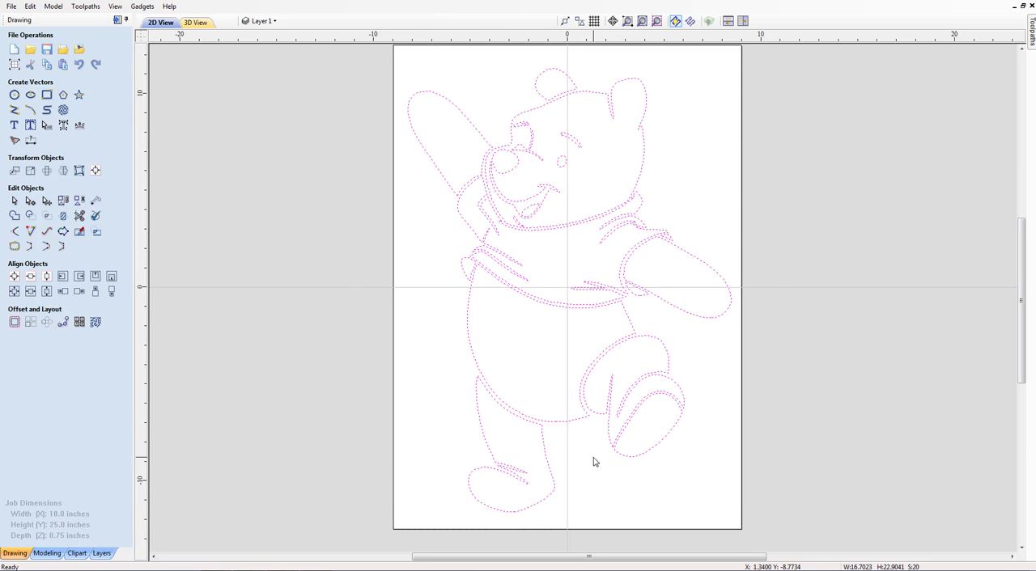
{"action": "left_click", "coordinate": [796, 219]}
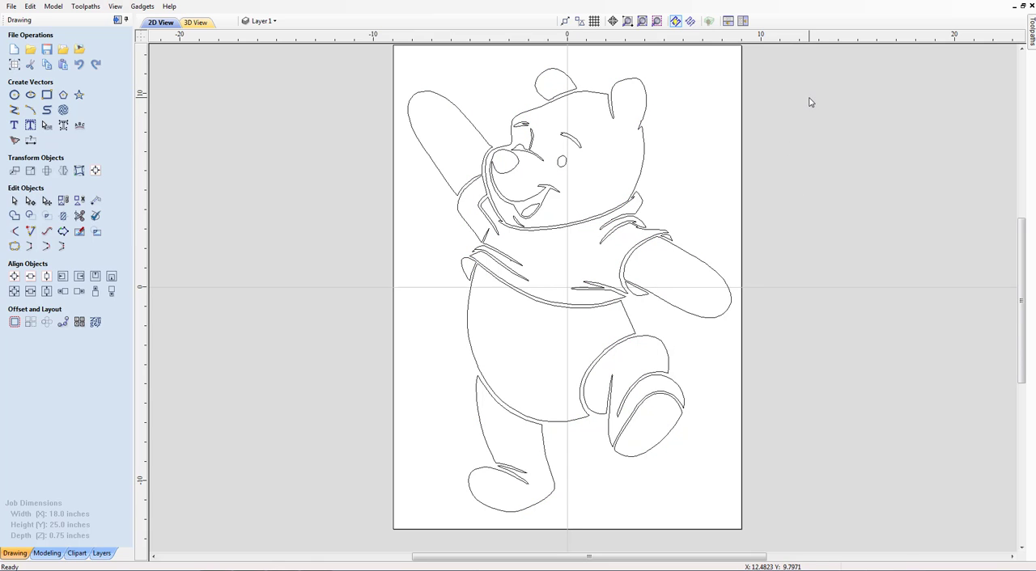
{"action": "left_click_drag", "start_coordinate": [806, 100], "coordinate": [448, 429]}
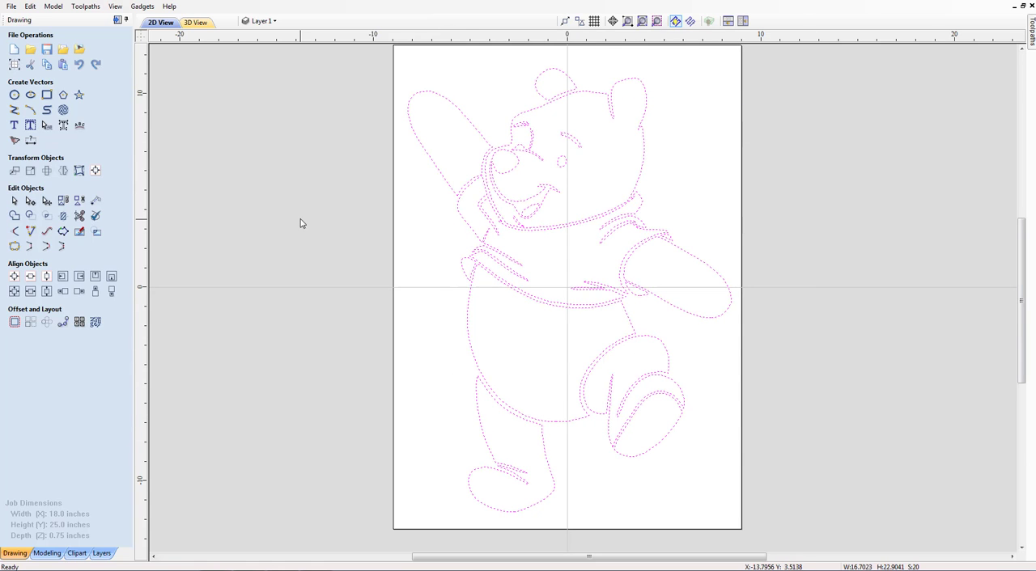
{"action": "left_click", "coordinate": [753, 141]}
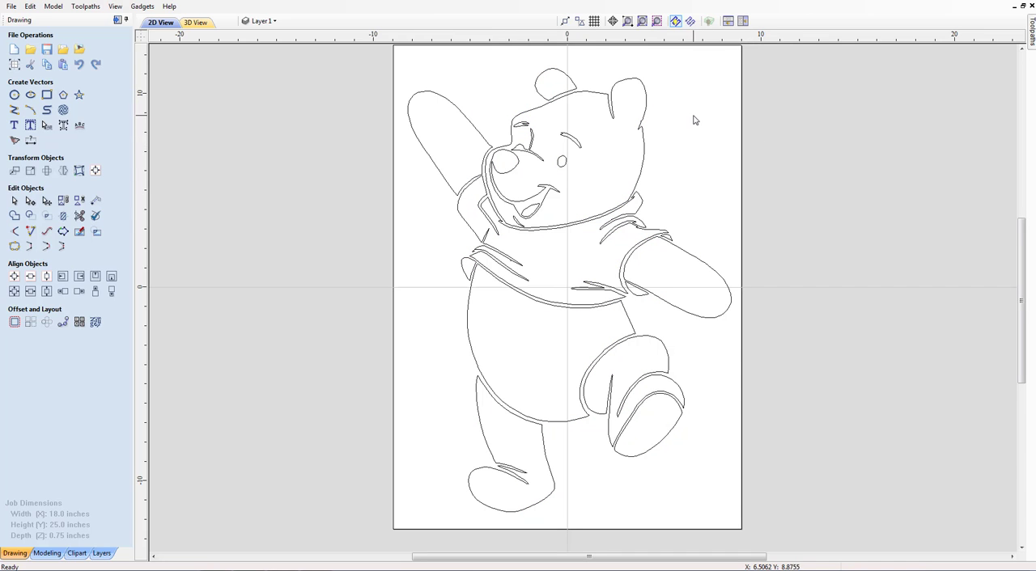
Try crossing selections on the head outline and lowered arm and enclosing selections on the raised arm, clearing each selection
{"action": "left_click_drag", "start_coordinate": [693, 116], "coordinate": [587, 165]}
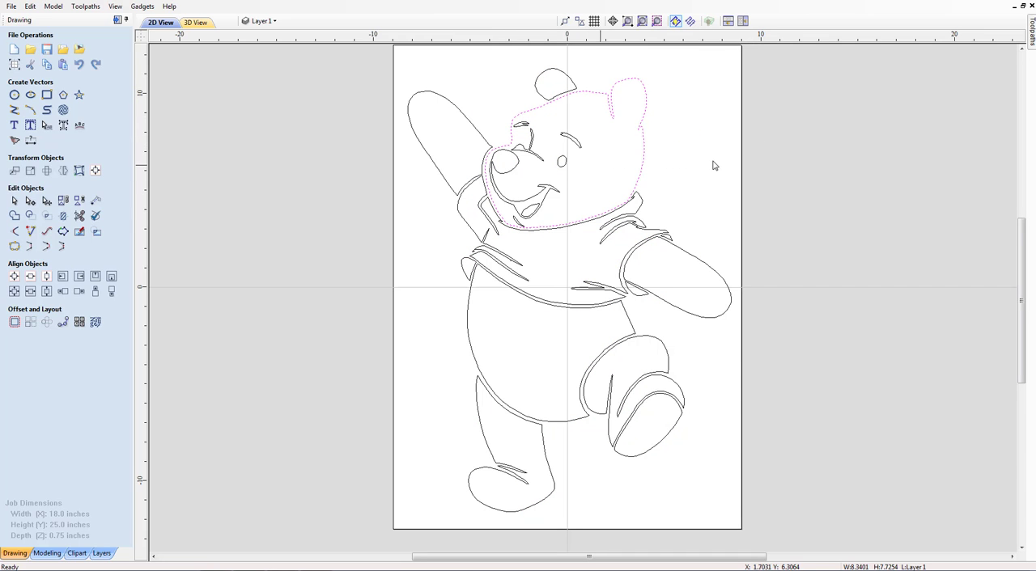
{"action": "left_click", "coordinate": [827, 225]}
{"action": "left_click_drag", "start_coordinate": [795, 247], "coordinate": [729, 319]}
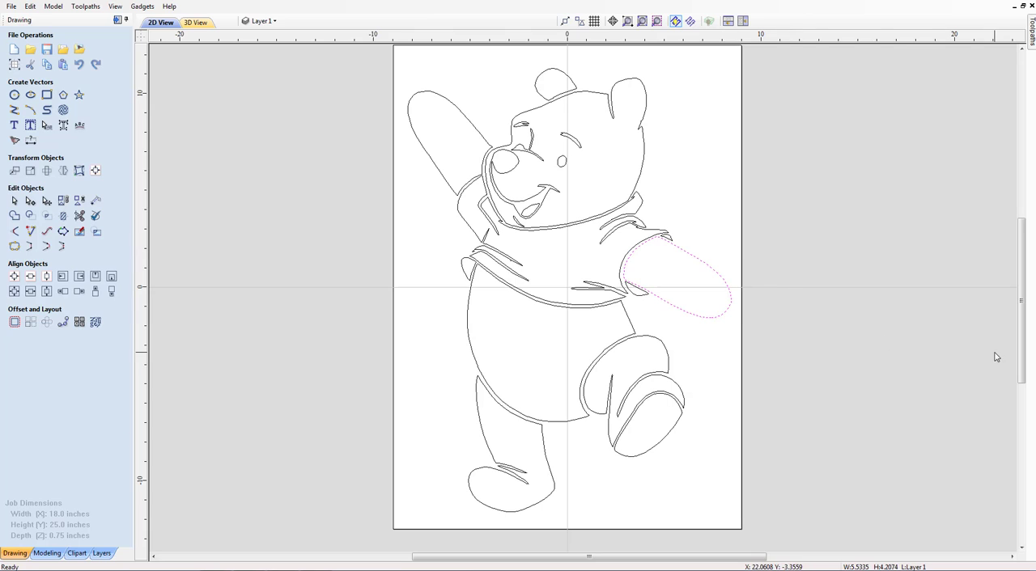
{"action": "left_click", "coordinate": [816, 249]}
{"action": "mouse_move", "coordinate": [301, 93]}
{"action": "left_mouse_down"}
{"action": "mouse_move", "coordinate": [410, 183]}
{"action": "mouse_move", "coordinate": [427, 187]}
{"action": "mouse_move", "coordinate": [421, 177]}
{"action": "left_mouse_up"}
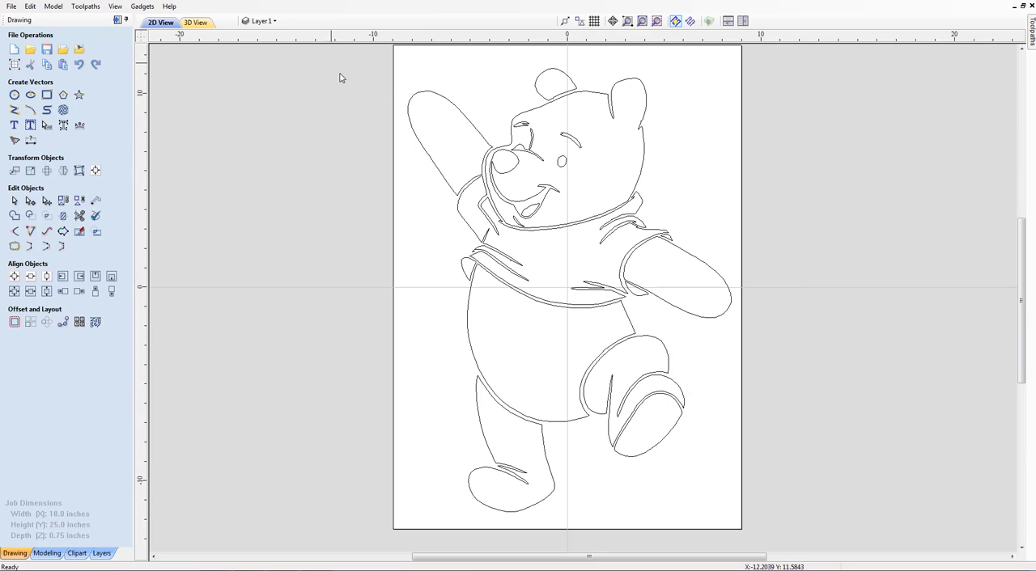
{"action": "left_click_drag", "start_coordinate": [340, 72], "coordinate": [494, 220]}
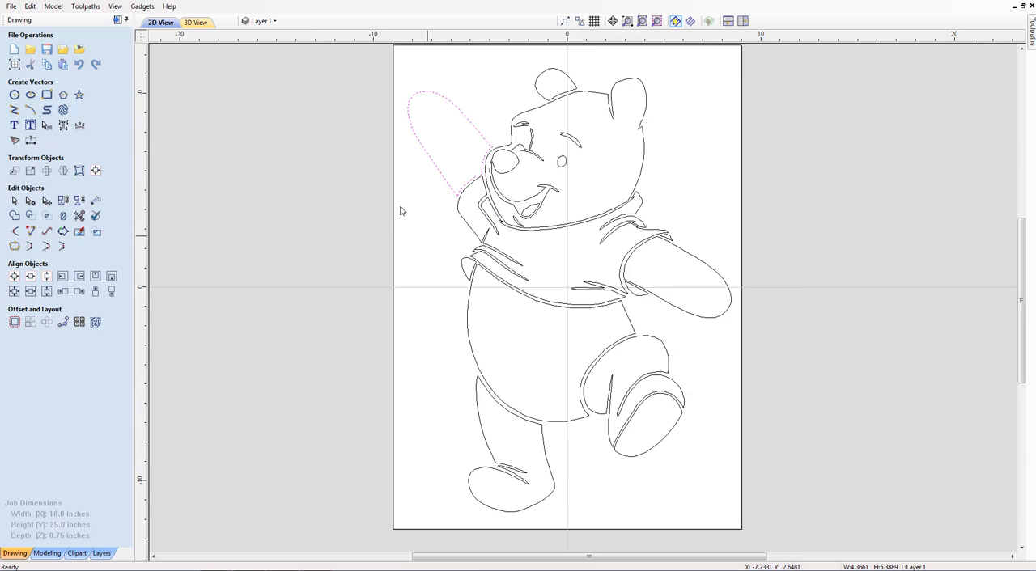
{"action": "left_click", "coordinate": [376, 181]}
Select all the bear's vectors by window and with the select-all command, browse the available commands, and clear the selection
{"action": "mouse_move", "coordinate": [363, 56]}
{"action": "left_mouse_down"}
{"action": "mouse_move", "coordinate": [689, 299]}
{"action": "mouse_move", "coordinate": [743, 527]}
{"action": "left_mouse_up"}
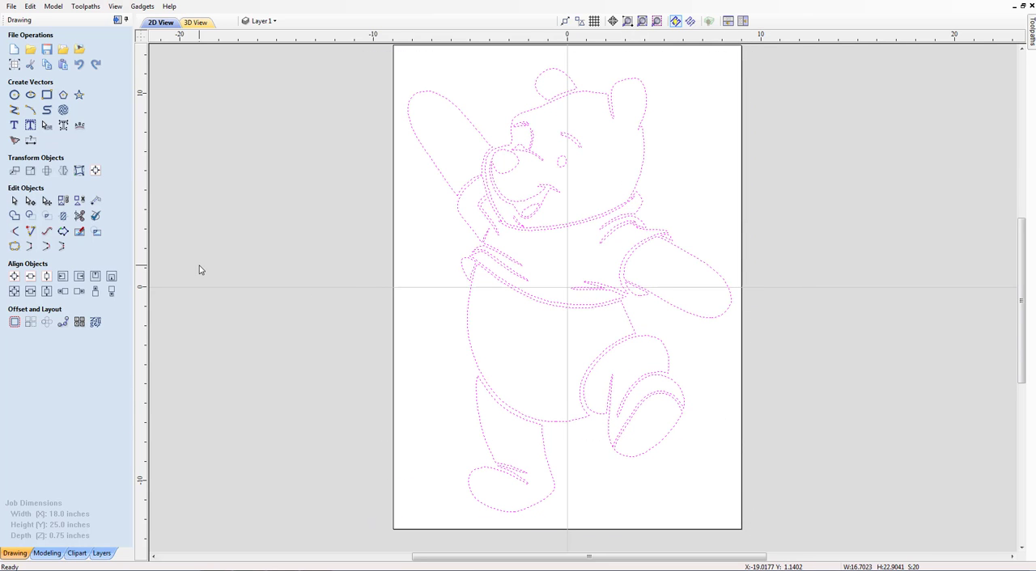
{"action": "left_click", "coordinate": [225, 179]}
{"action": "key", "text": "ctrl+a"}
{"action": "left_click", "coordinate": [32, 6]}
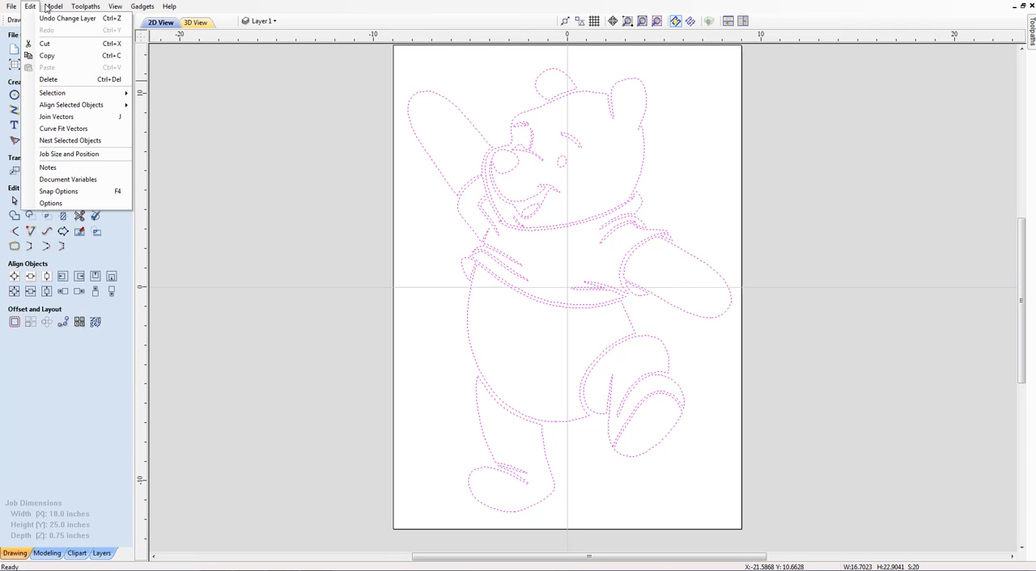
{"action": "mouse_move", "coordinate": [47, 9]}
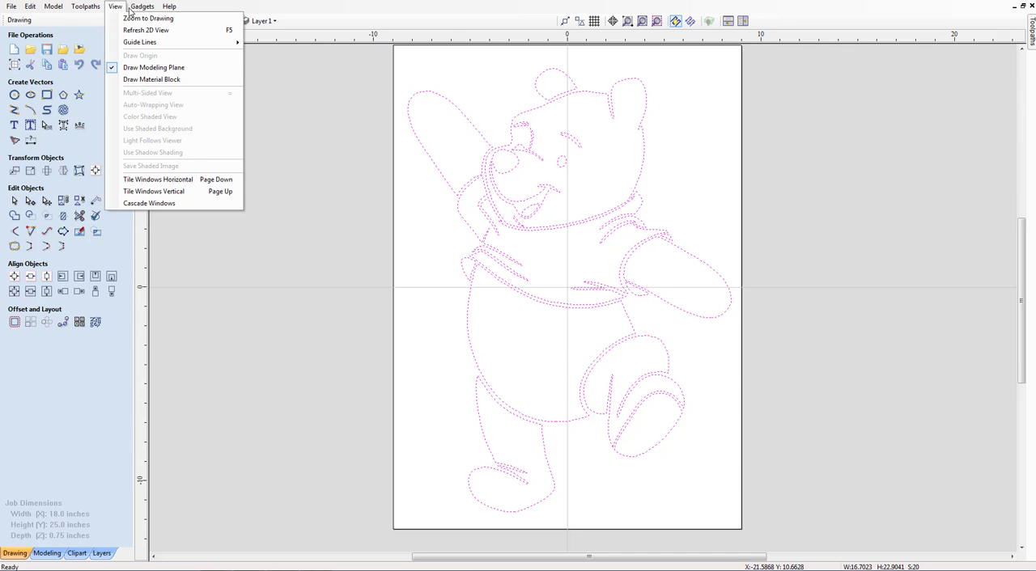
{"action": "left_click", "coordinate": [324, 321]}
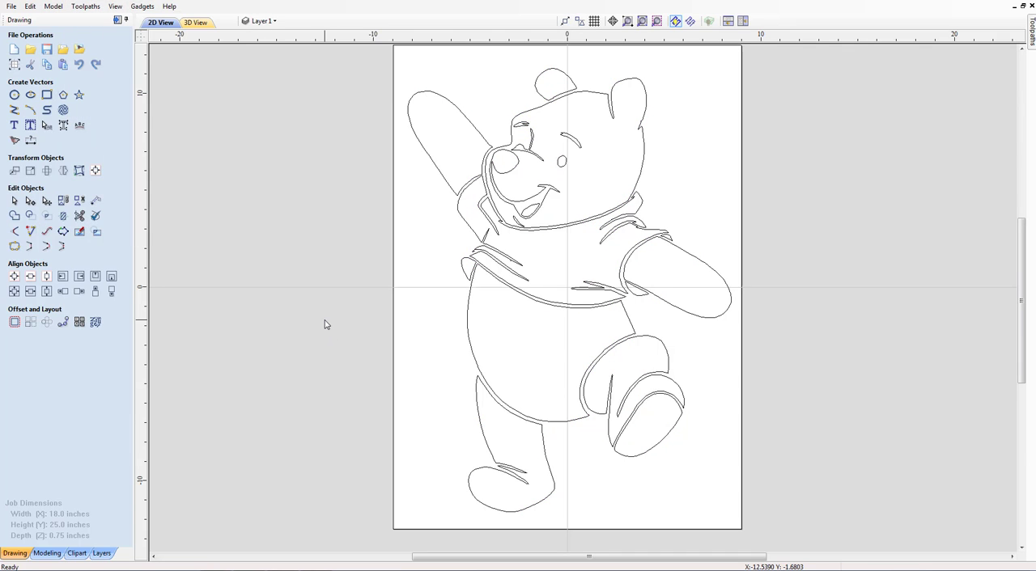
Select all visible bear vectors and start a pocket toolpath with a cut depth of 0.3 inches
{"action": "key", "text": "ctrl+a"}
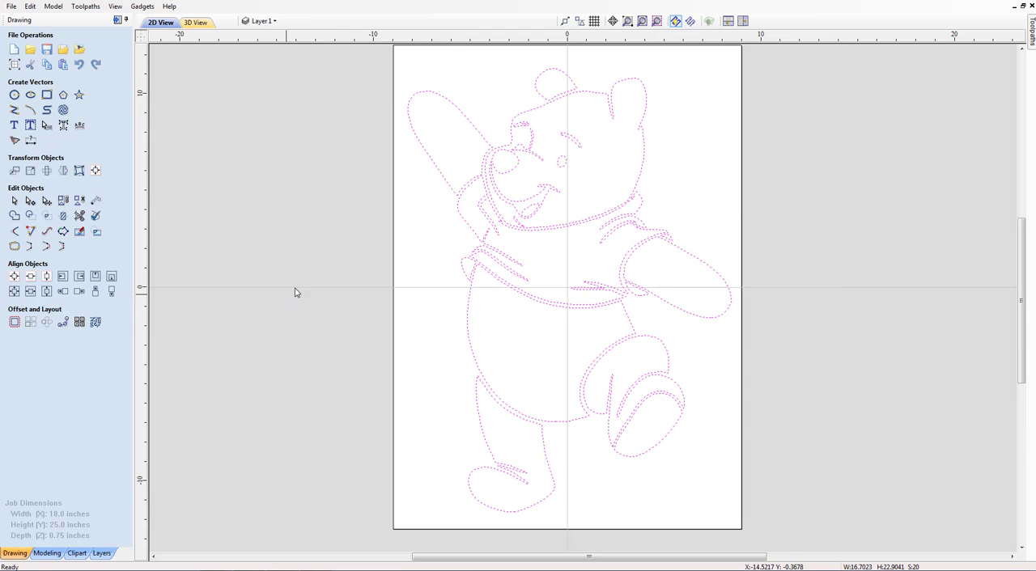
{"action": "left_click", "coordinate": [117, 20]}
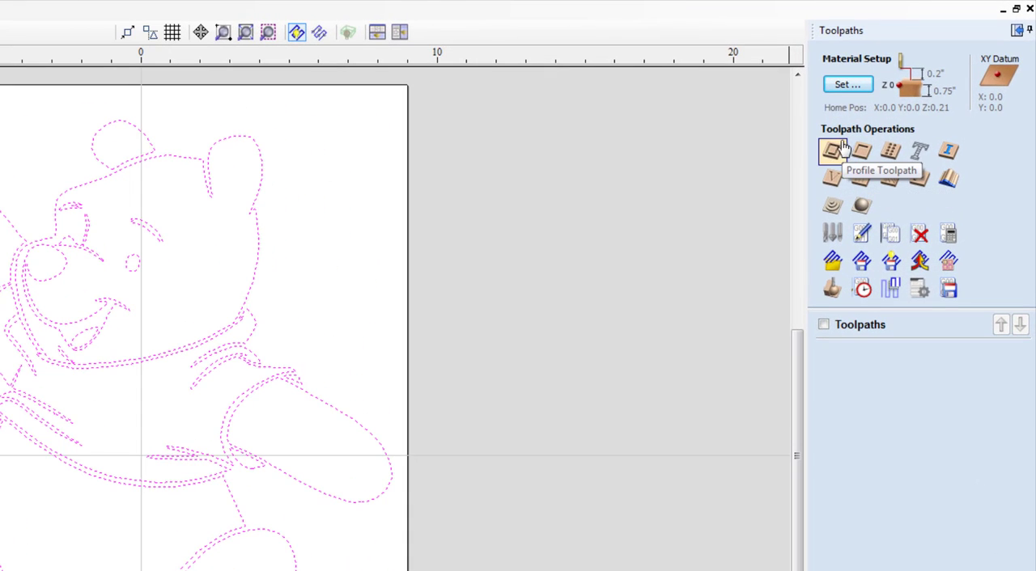
{"action": "left_click", "coordinate": [861, 160]}
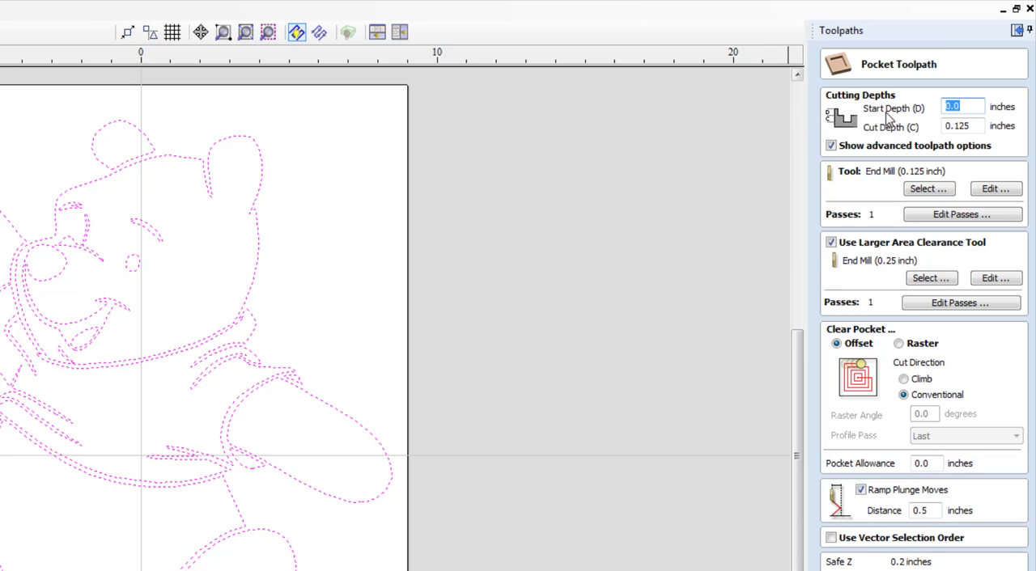
{"action": "left_click", "coordinate": [977, 126]}
{"action": "left_click_drag", "start_coordinate": [968, 127], "coordinate": [956, 126]}
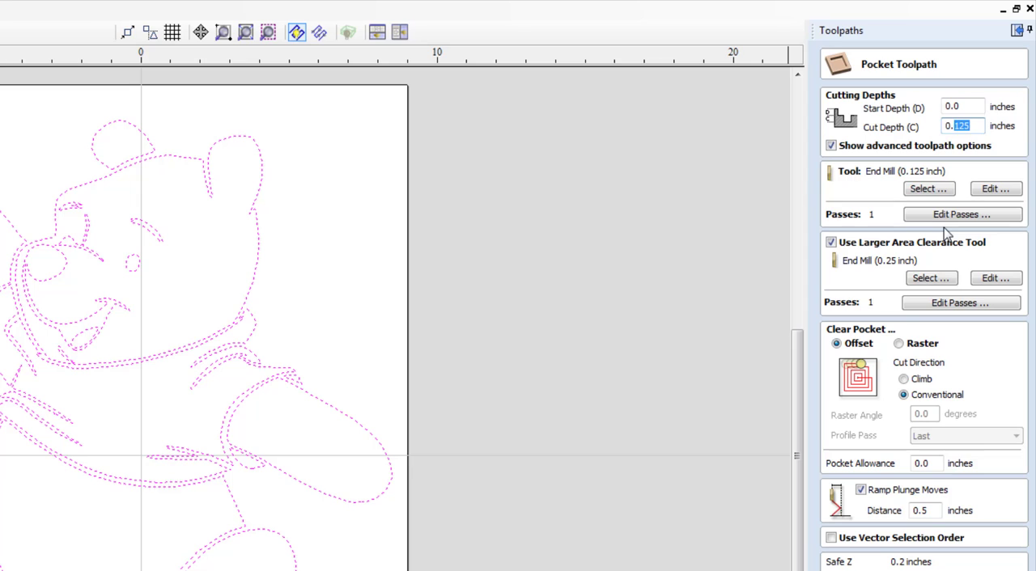
{"action": "type", "text": ".3"}
Set the pocket's main tool to Ball Nose (0.25 inch) and its larger area clearance tool to End Mill (0.5 inch)
{"action": "left_click", "coordinate": [928, 190]}
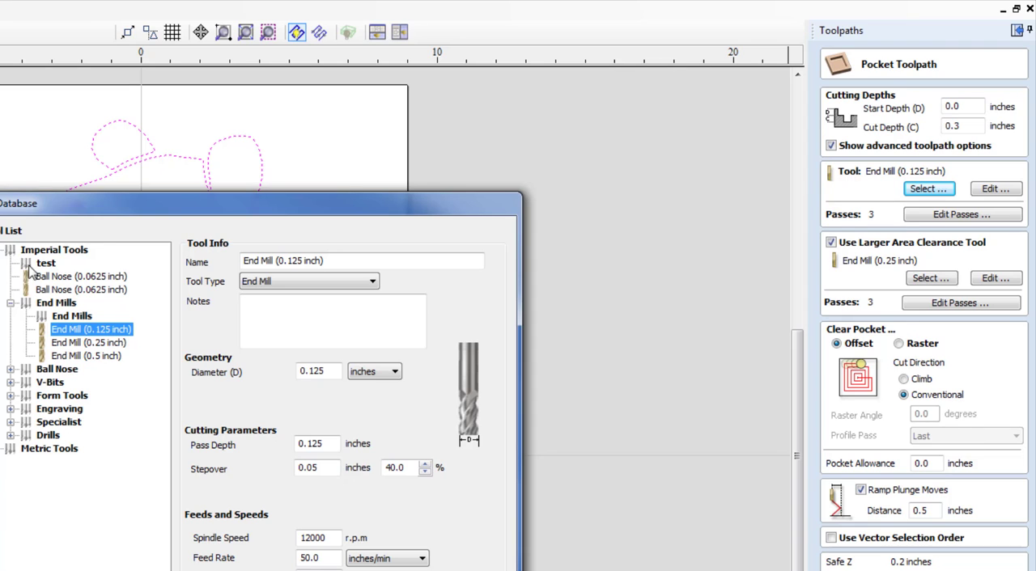
{"action": "left_click", "coordinate": [10, 369]}
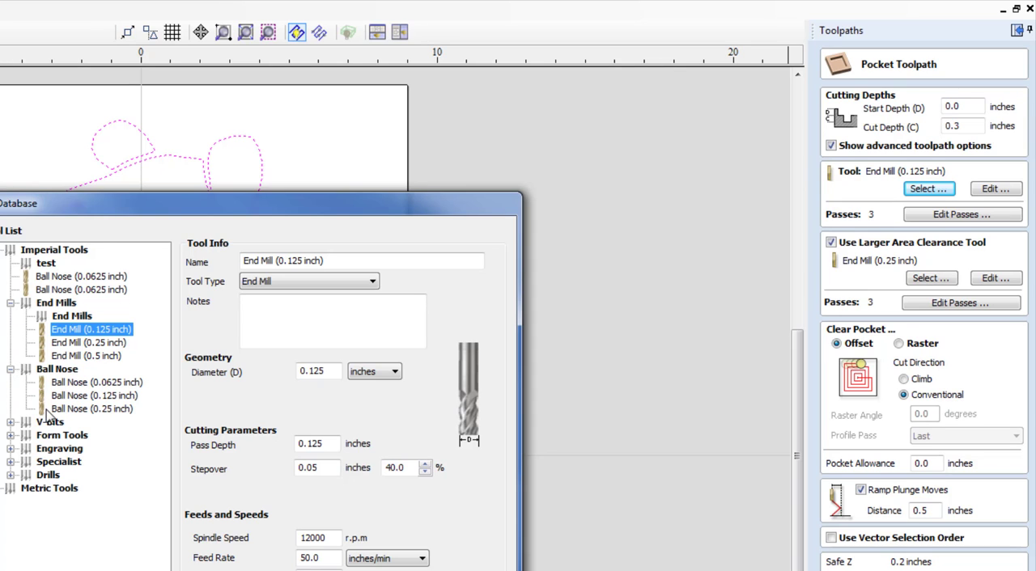
{"action": "left_click", "coordinate": [85, 411]}
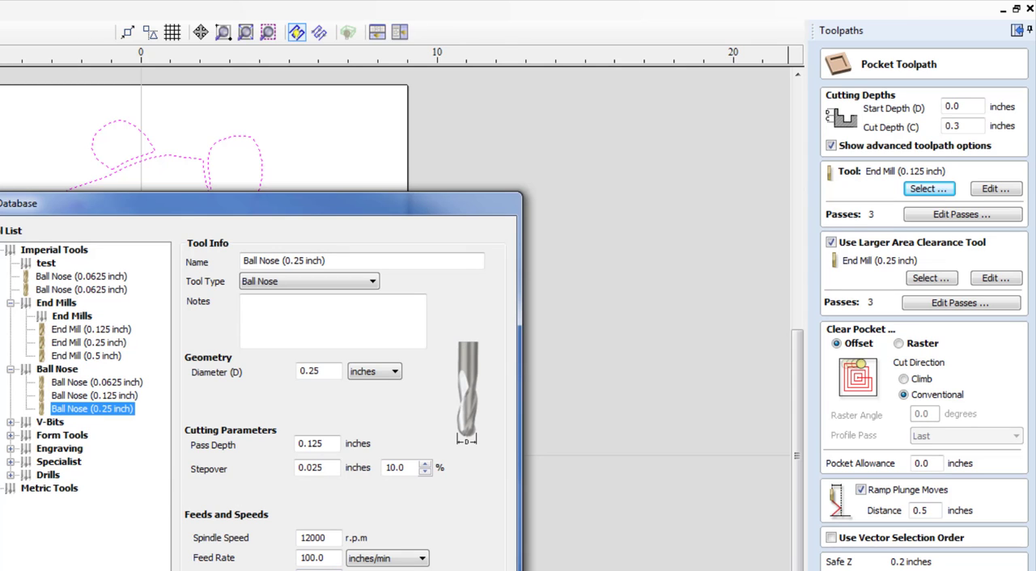
{"action": "left_click", "coordinate": [413, 569]}
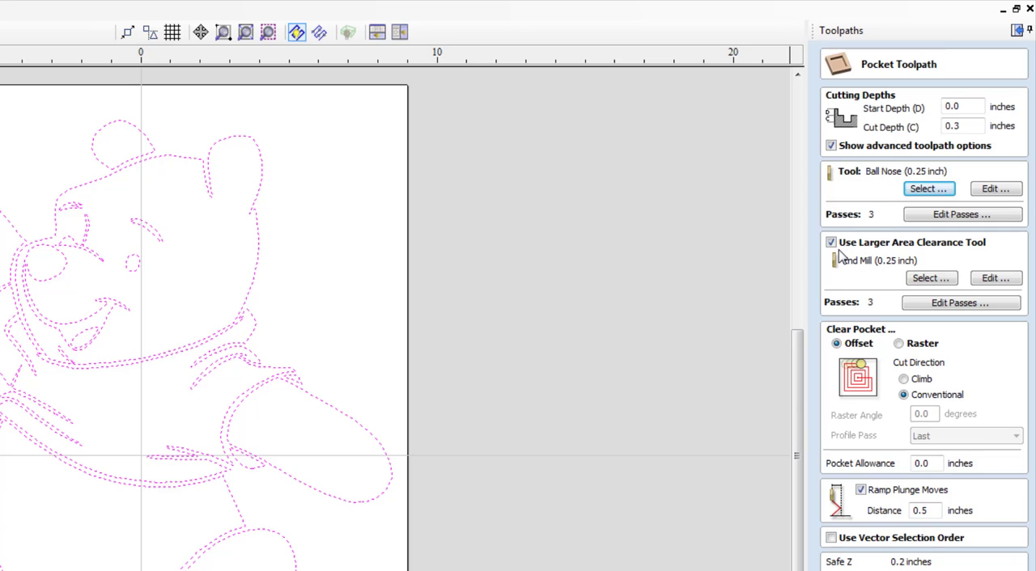
{"action": "left_click", "coordinate": [923, 283]}
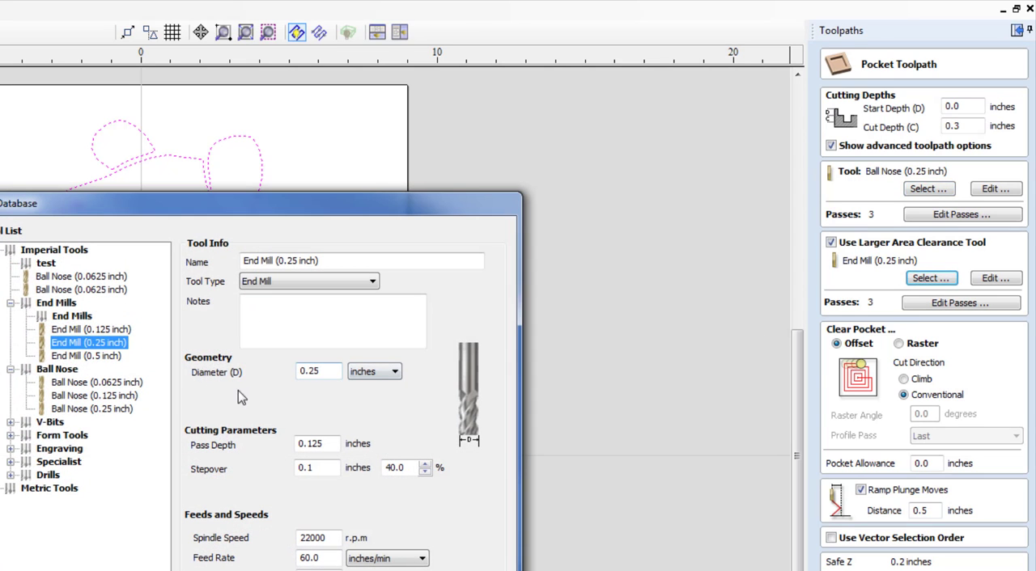
{"action": "left_click", "coordinate": [101, 358]}
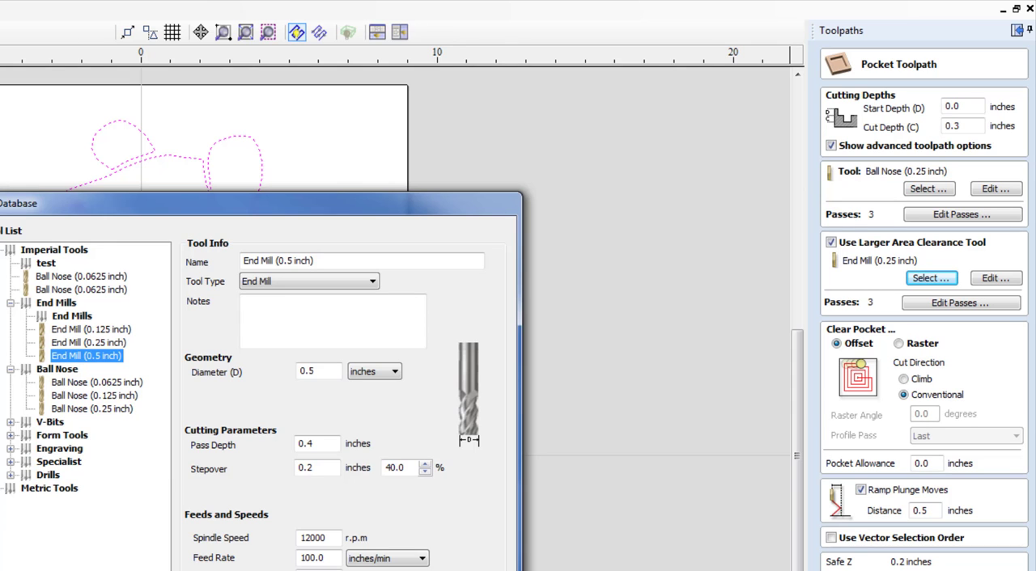
{"action": "left_click", "coordinate": [421, 570]}
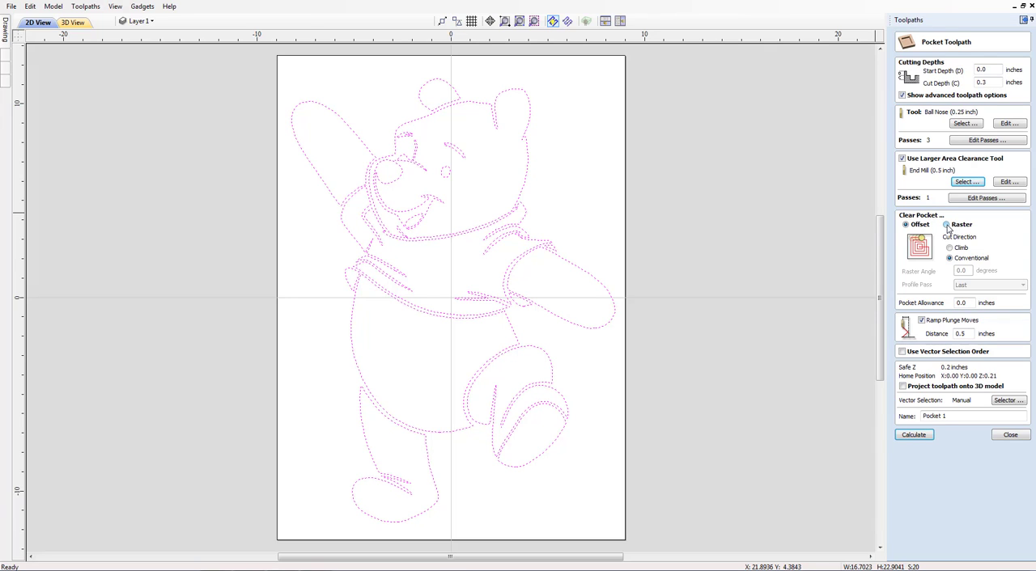
Set the pocket to raster clearing and its ramp plunge distance to 1 inch
{"action": "left_click", "coordinate": [946, 225]}
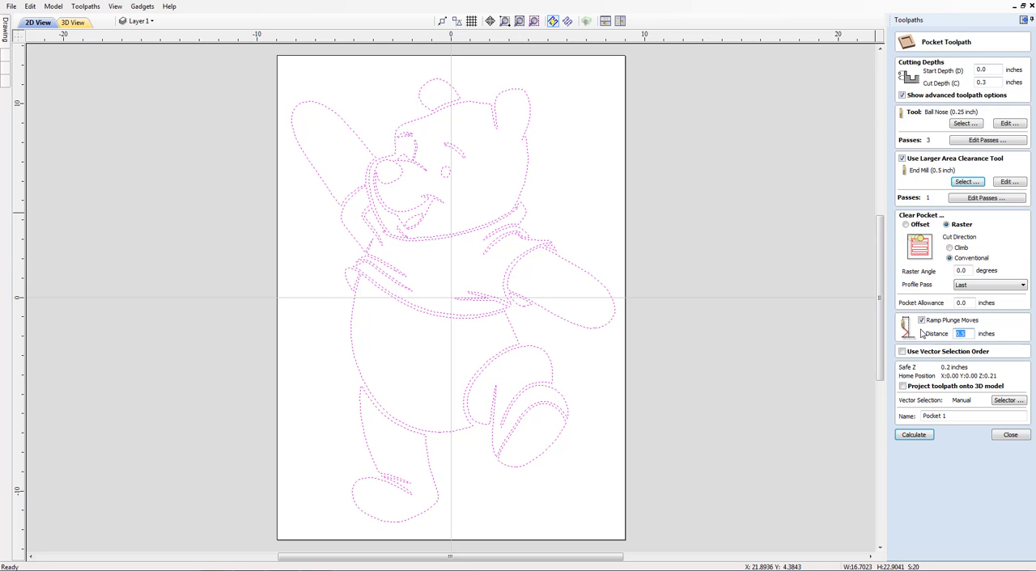
{"action": "type", "text": "1"}
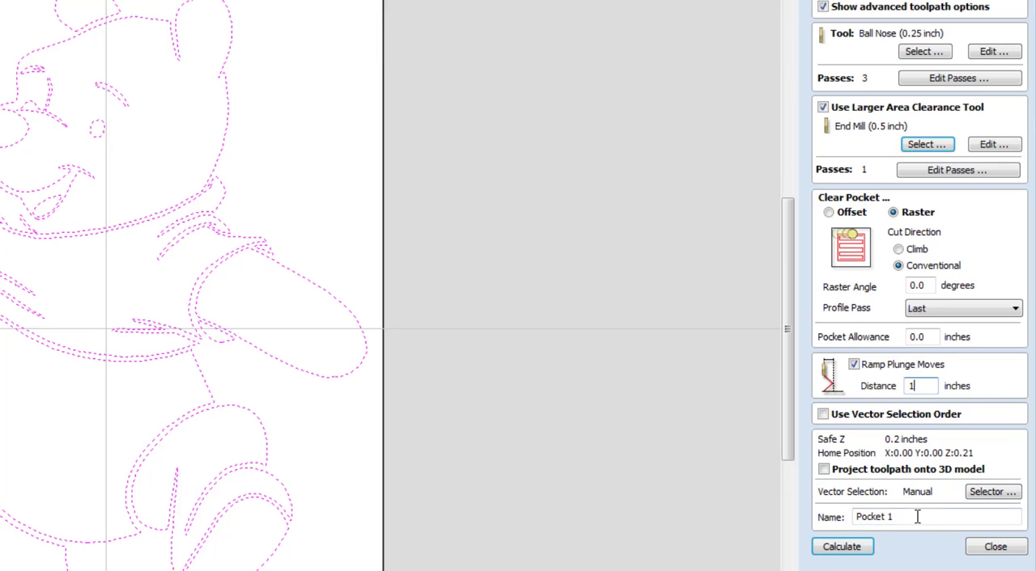
Name the pocket toolpath 01_Pocket_BN25 and calculate it
{"action": "left_click_drag", "start_coordinate": [917, 516], "coordinate": [838, 513]}
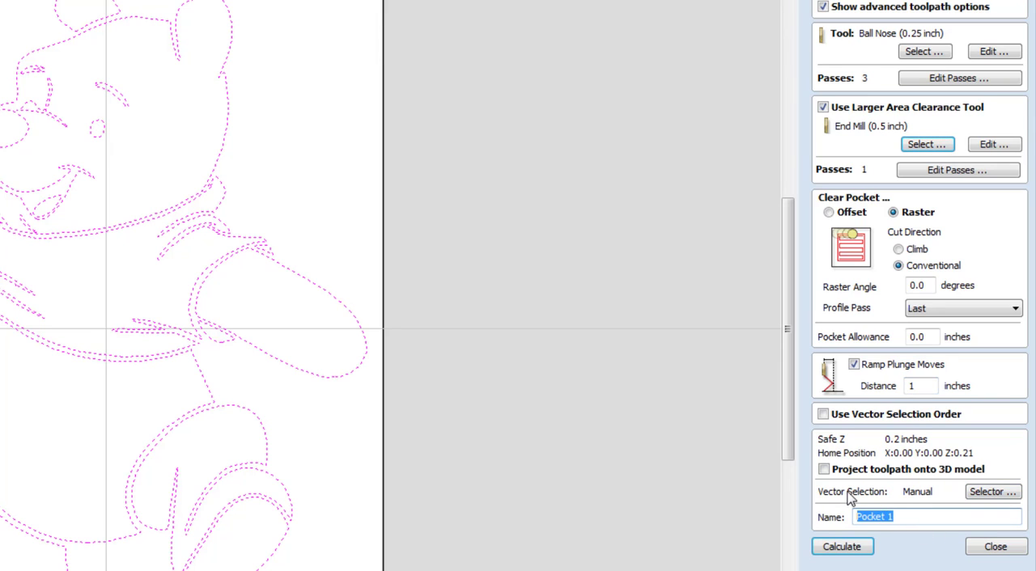
{"action": "type", "text": "P"}
{"action": "type", "text": "01"}
{"action": "type", "text": "_BN25"}
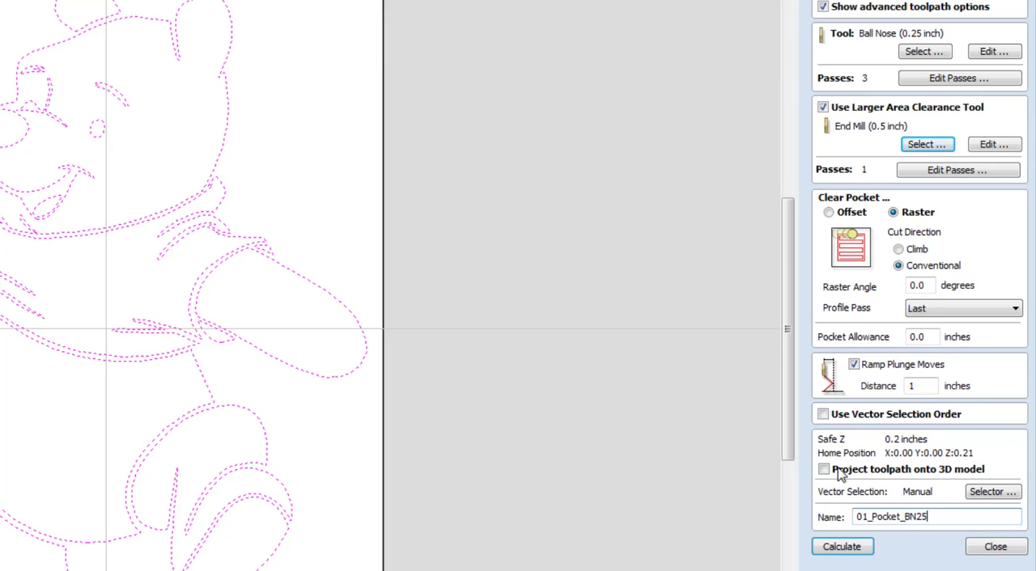
{"action": "left_click", "coordinate": [841, 548]}
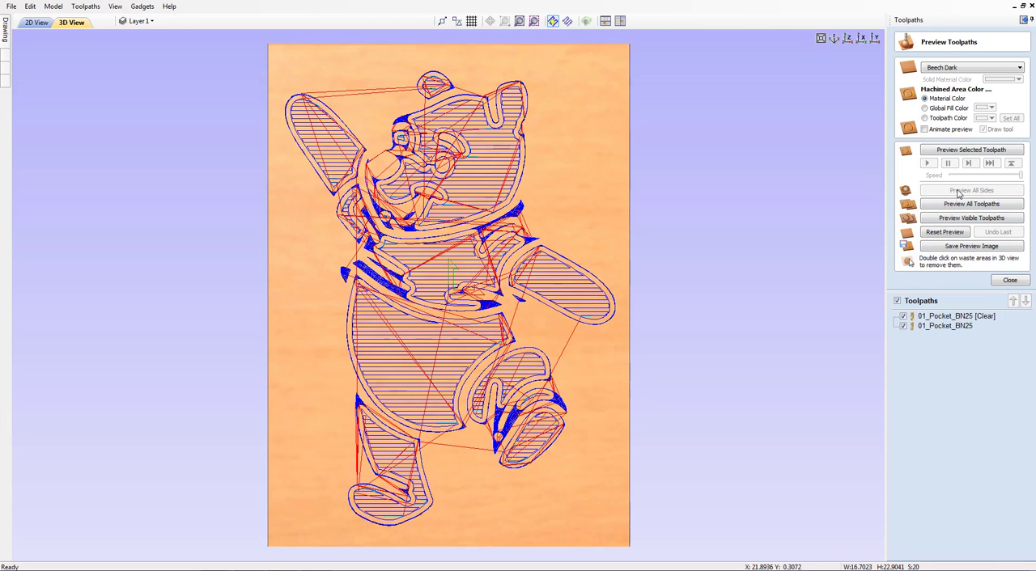
Rename the larger-tool clearance toolpath as 01_Pocket_EM50 [Clear]
{"action": "left_click", "coordinate": [958, 319]}
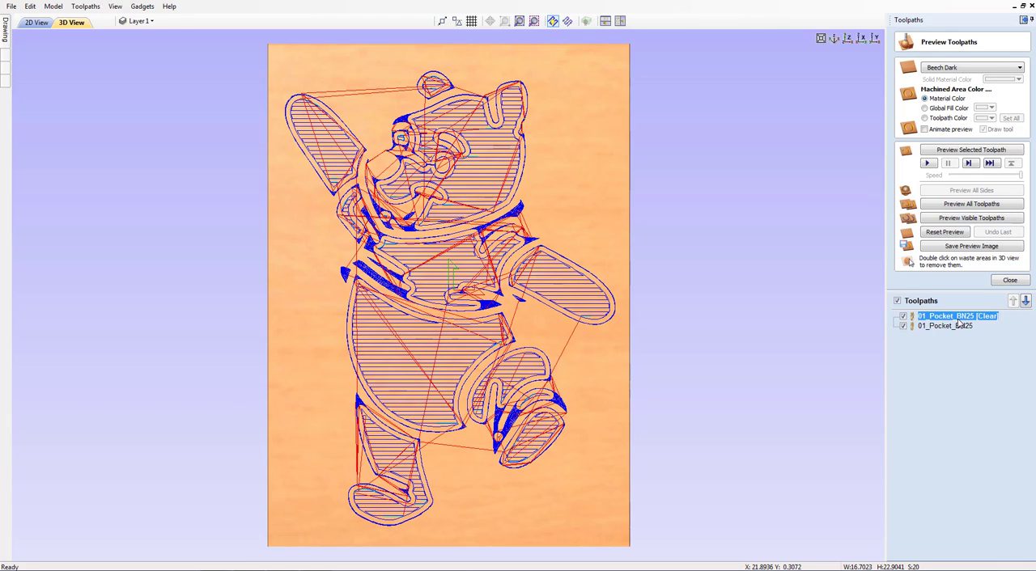
{"action": "right_click", "coordinate": [958, 322]}
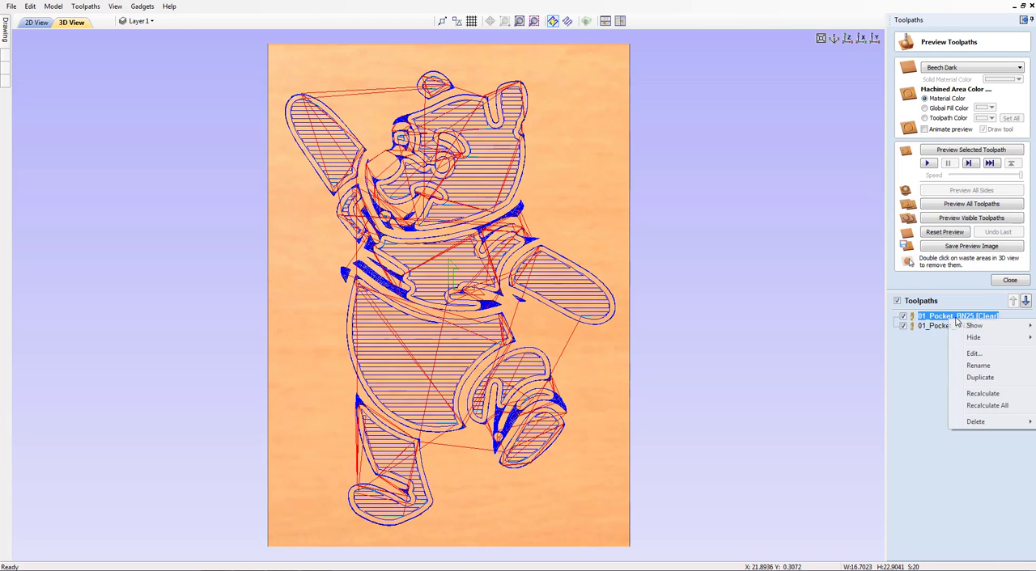
{"action": "left_click", "coordinate": [978, 365]}
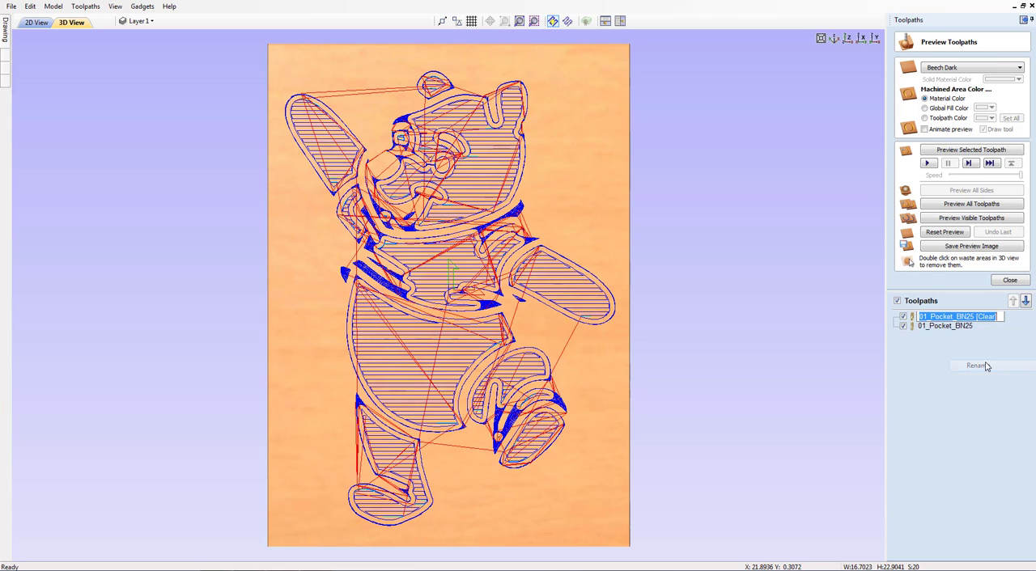
{"action": "left_click", "coordinate": [968, 317]}
{"action": "key", "text": "BackSpace"}
{"action": "key", "text": "BackSpace"}
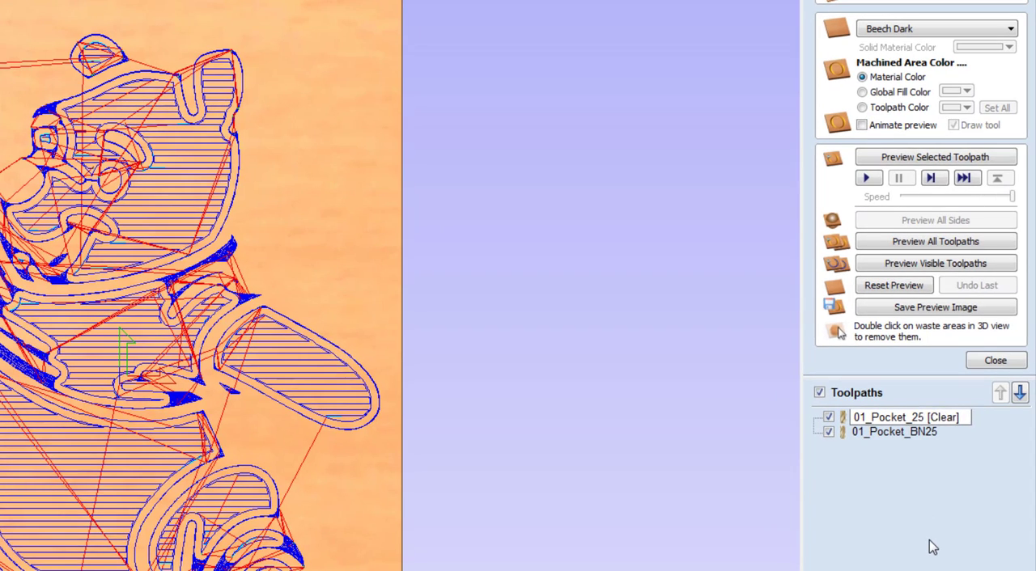
{"action": "type", "text": "EM"}
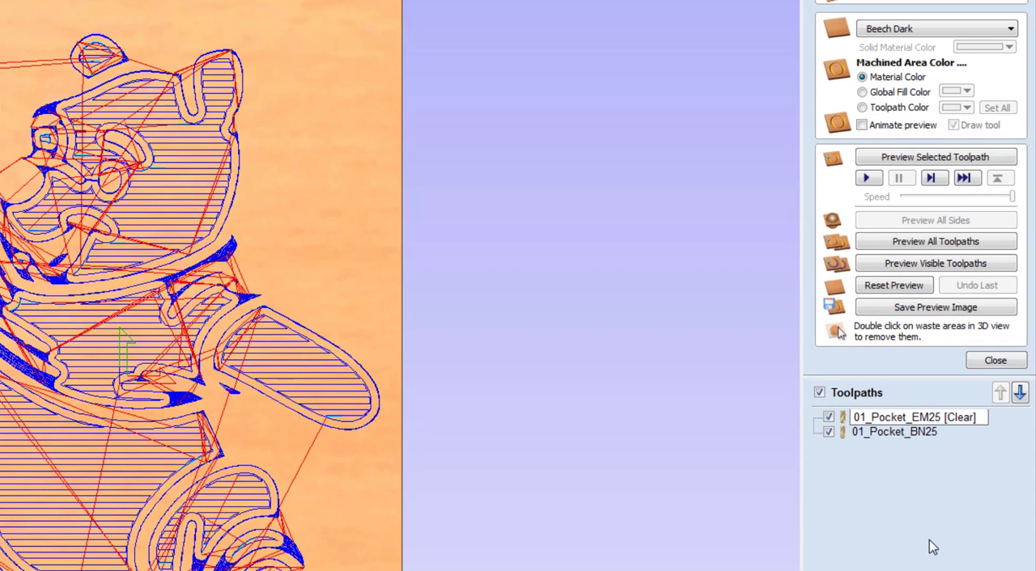
{"action": "key", "text": "Delete"}
{"action": "type", "text": "0"}
{"action": "key", "text": "Return"}
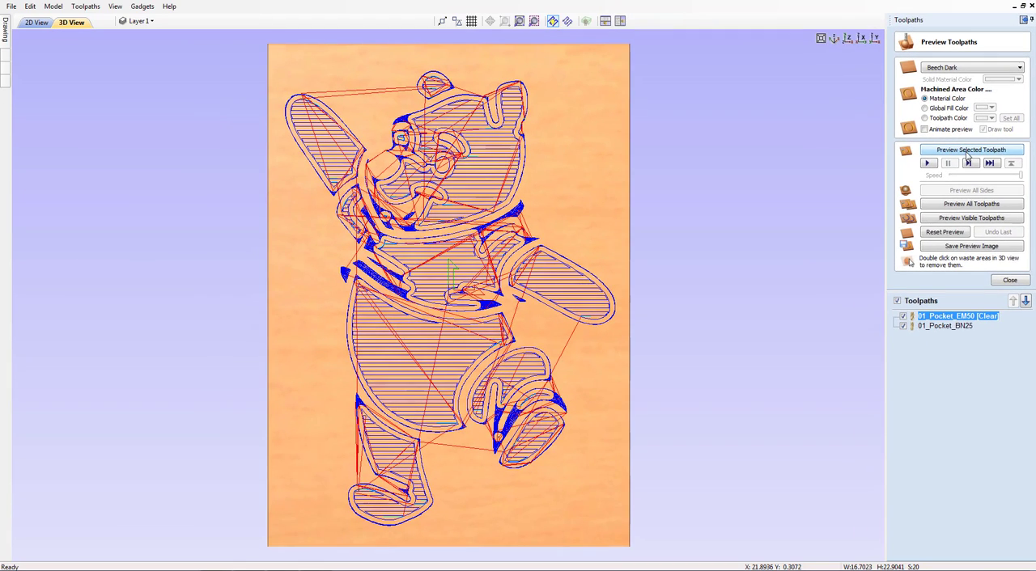
Run an animated preview of all toolpaths, inspect the carved bear from several angles, and close the preview from the top-down view
{"action": "left_click", "coordinate": [923, 130]}
{"action": "left_click", "coordinate": [972, 206]}
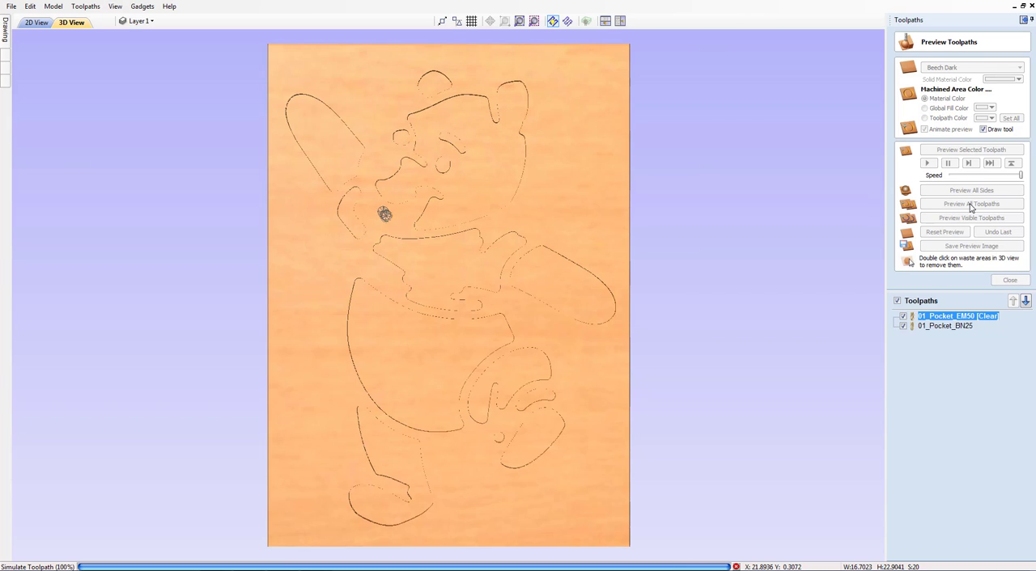
{"action": "left_click", "coordinate": [971, 204]}
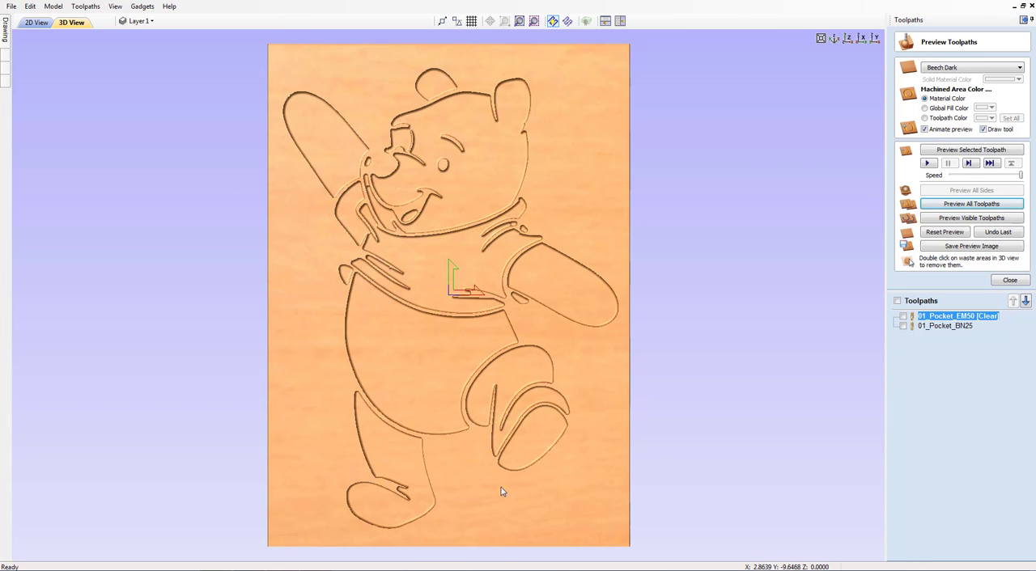
{"action": "left_click_drag", "start_coordinate": [412, 451], "coordinate": [625, 293]}
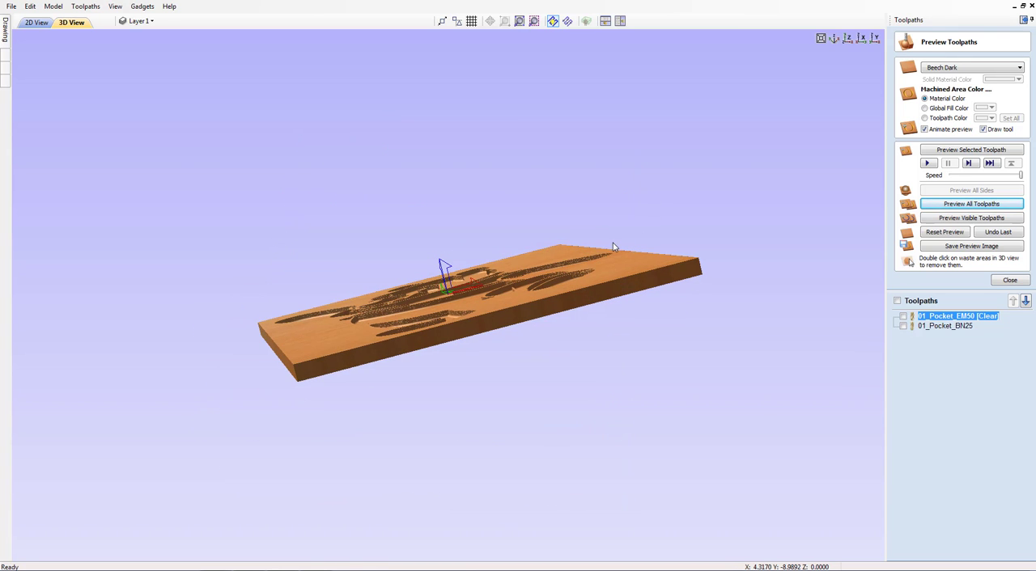
{"action": "left_click_drag", "start_coordinate": [615, 255], "coordinate": [607, 388]}
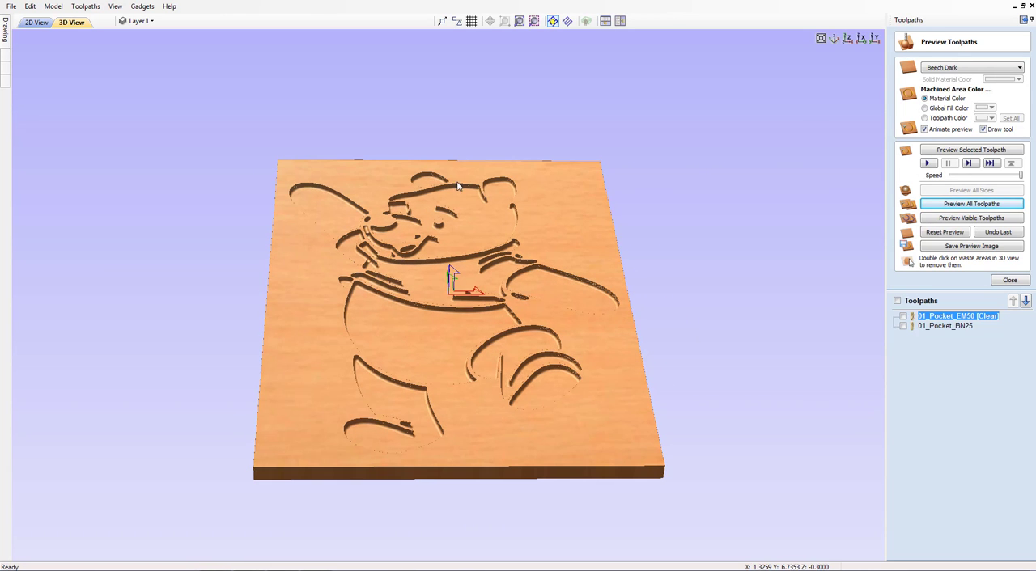
{"action": "left_click_drag", "start_coordinate": [459, 186], "coordinate": [467, 325]}
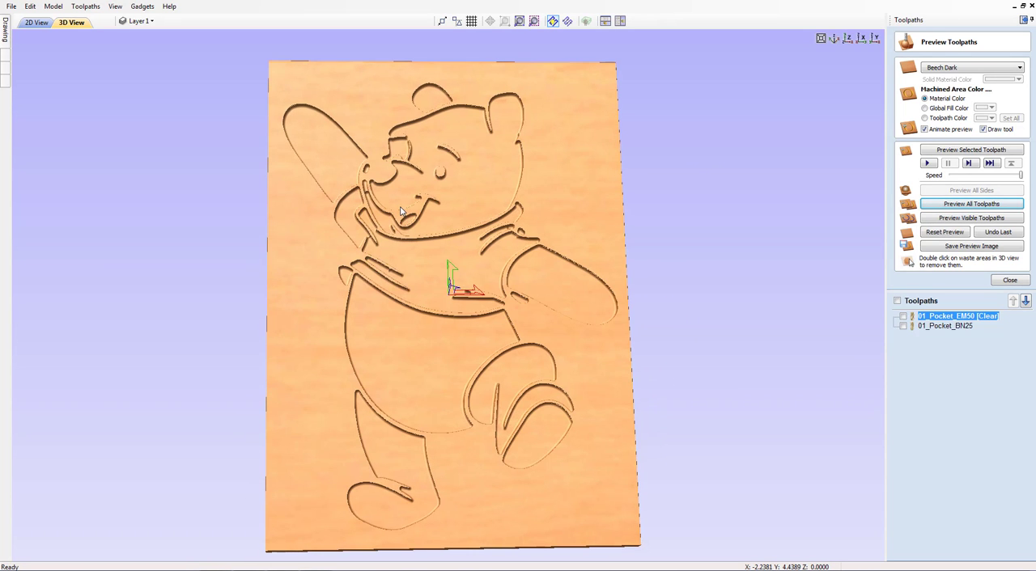
{"action": "left_click_drag", "start_coordinate": [411, 272], "coordinate": [582, 153]}
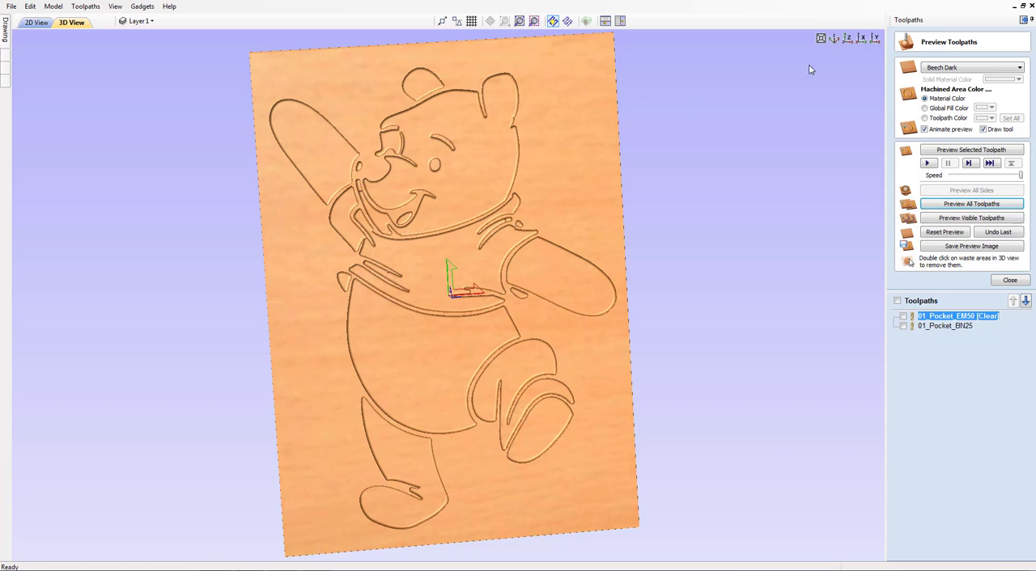
{"action": "left_click", "coordinate": [847, 40]}
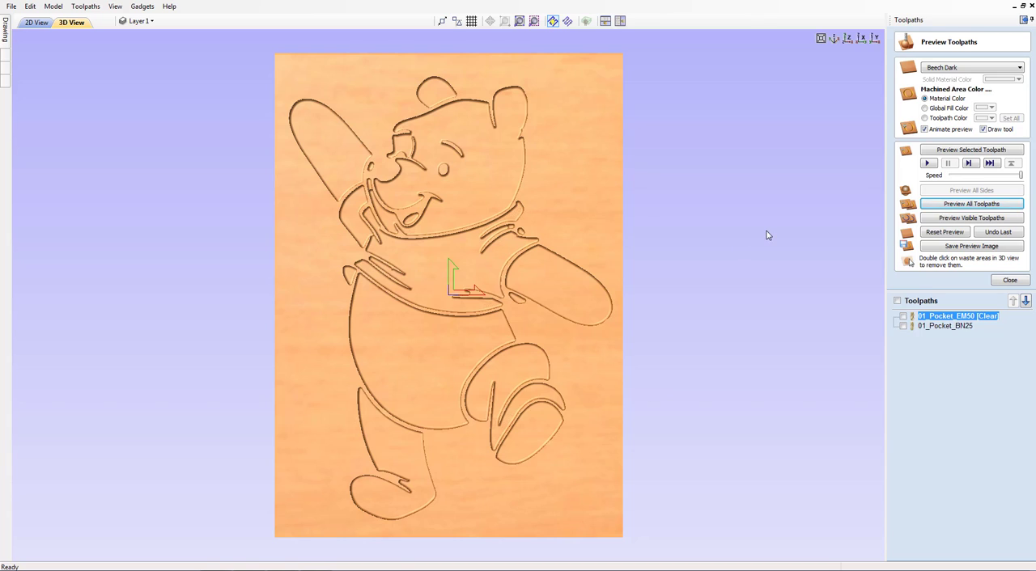
{"action": "left_click", "coordinate": [1010, 281]}
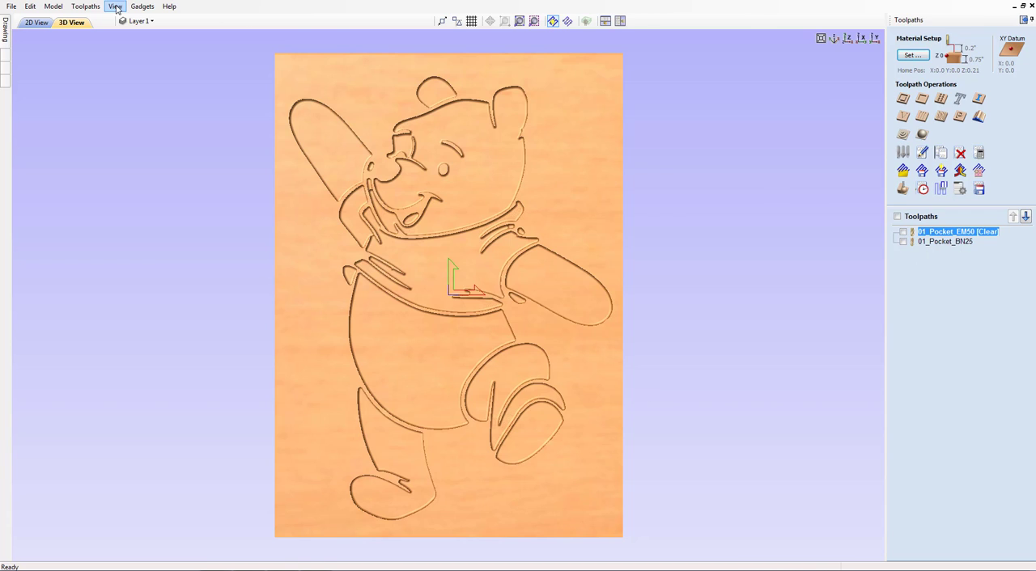
Hide Layer 1, show the Outline layer, and select the bear's outer silhouette
{"action": "left_click", "coordinate": [152, 21]}
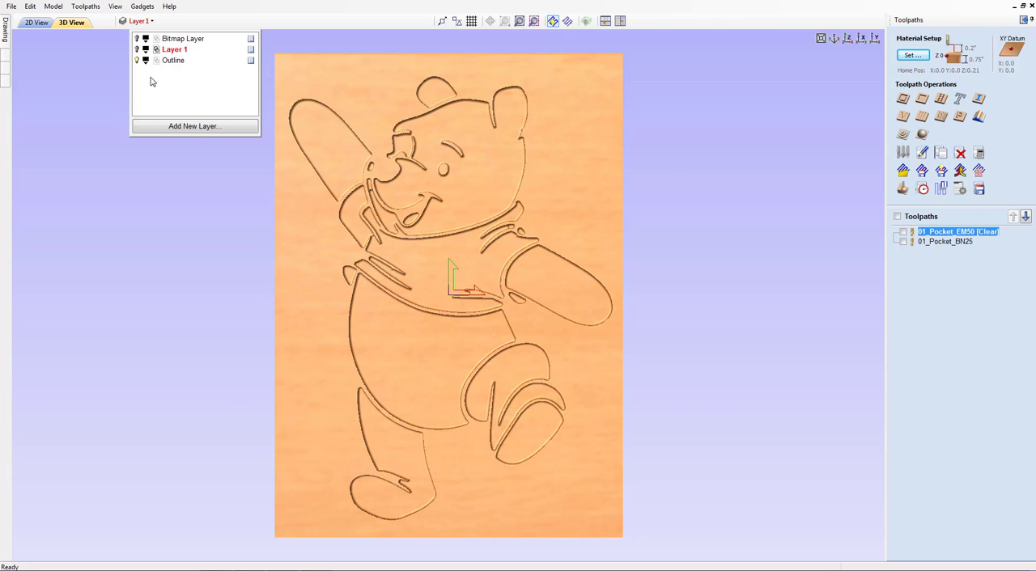
{"action": "left_click", "coordinate": [37, 23]}
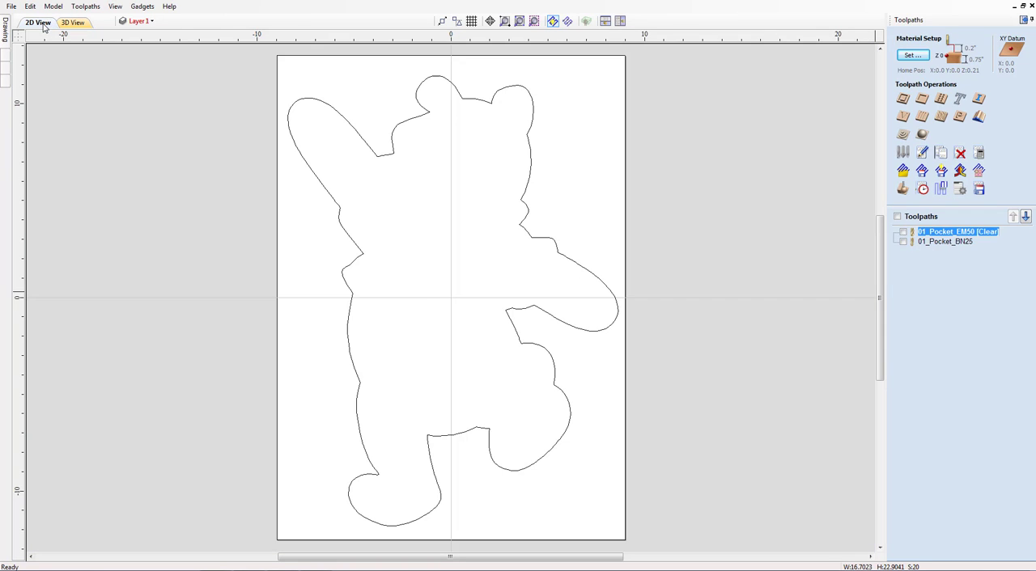
{"action": "left_click", "coordinate": [533, 108]}
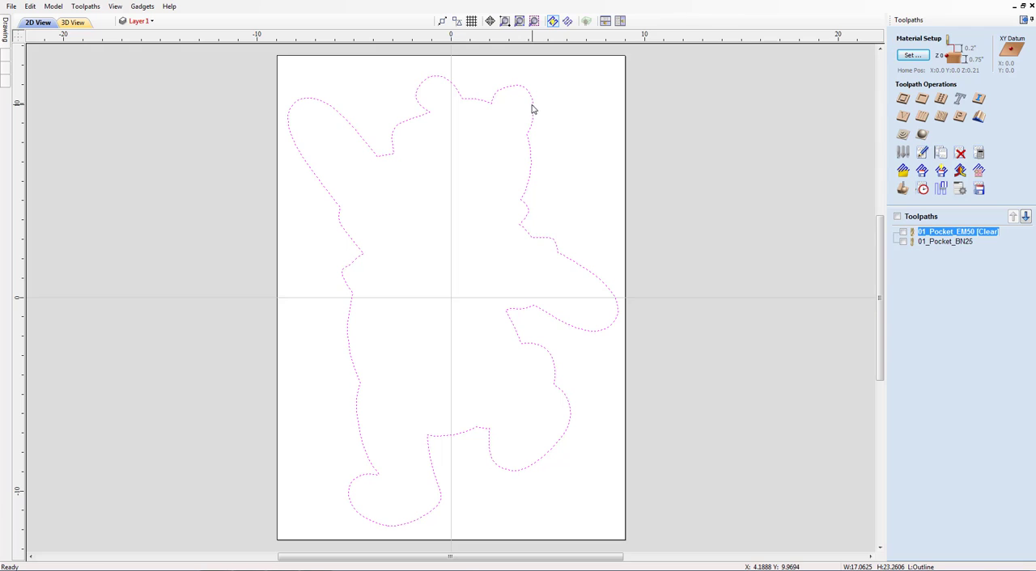
{"action": "left_click", "coordinate": [75, 22]}
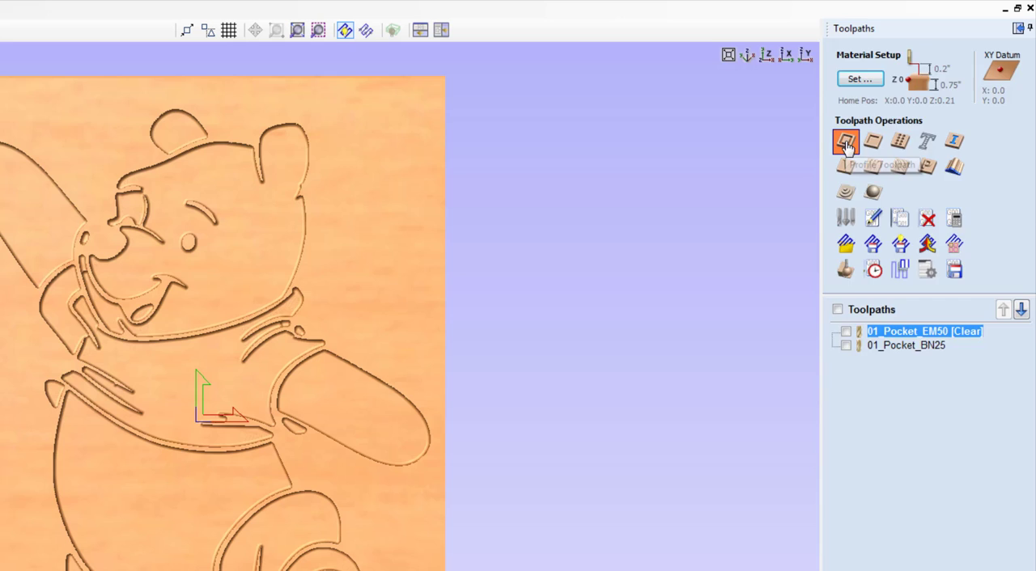
Start a profile toolpath on the silhouette with a cut depth of 0.755 inches and add zig zag ramps with a 1.0 inch distance
{"action": "left_click", "coordinate": [903, 98]}
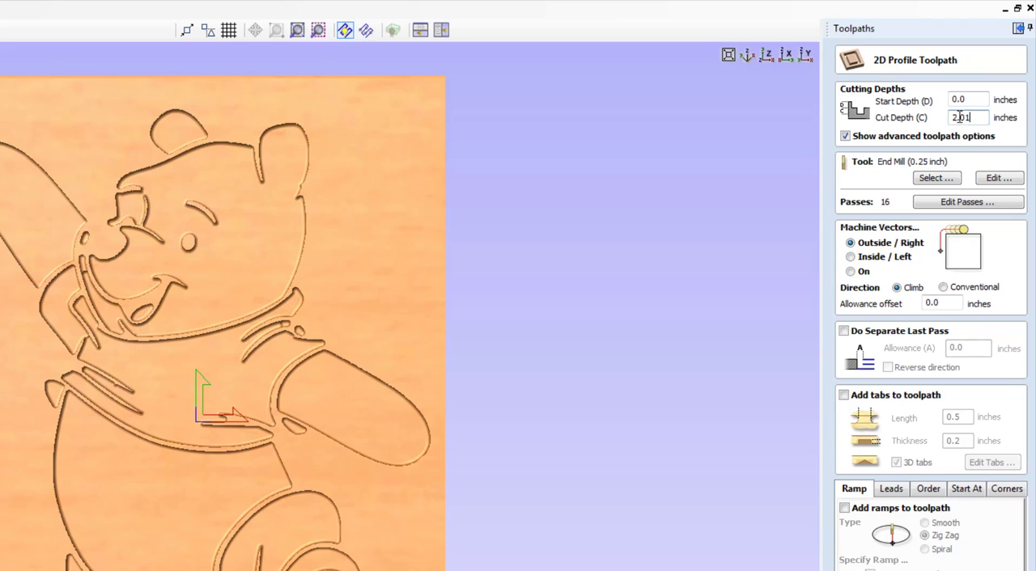
{"action": "double_click", "coordinate": [975, 118]}
{"action": "type", "text": ".755"}
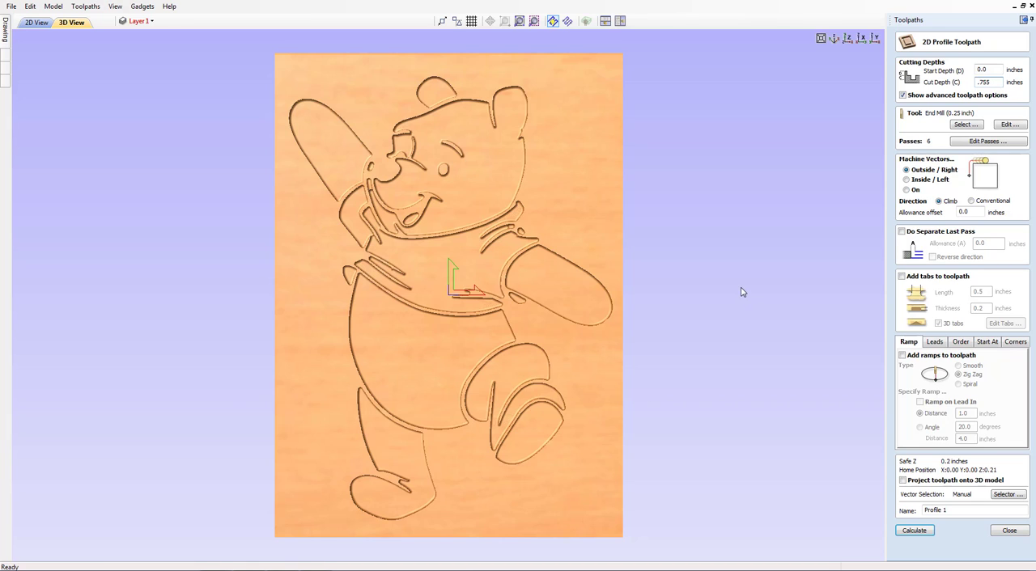
{"action": "left_click", "coordinate": [902, 356]}
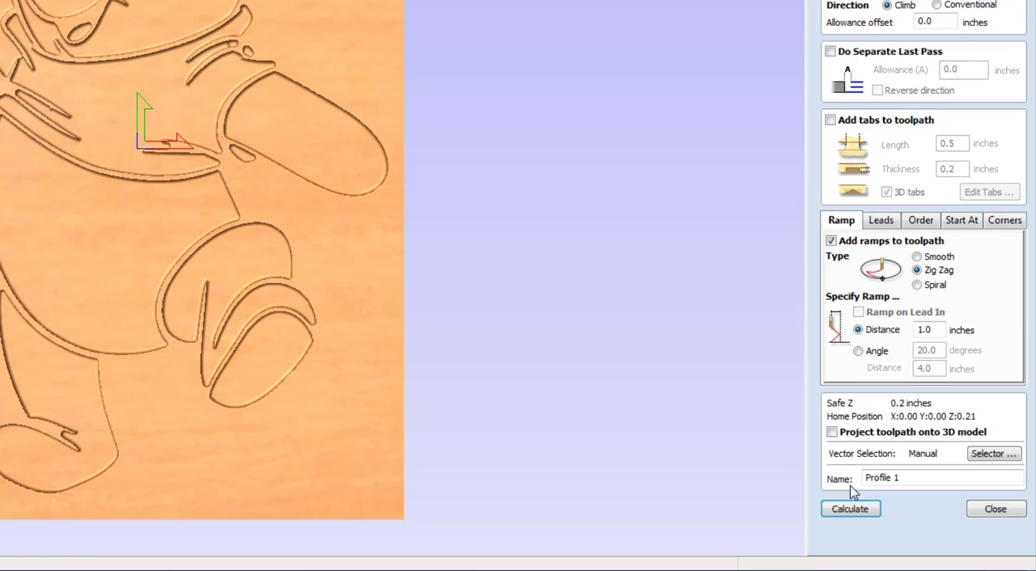
Name the profile toolpath 03_Profile_EM25 and calculate it, accepting the cut through the material
{"action": "left_click", "coordinate": [895, 475]}
{"action": "left_click_drag", "start_coordinate": [900, 478], "coordinate": [893, 477]}
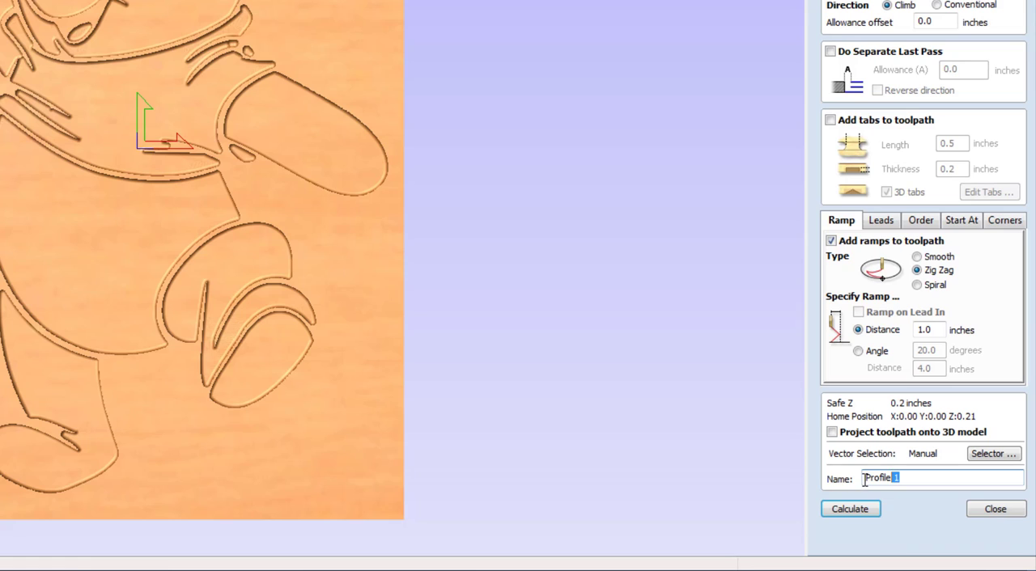
{"action": "left_click", "coordinate": [865, 480]}
{"action": "type", "text": "03_"}
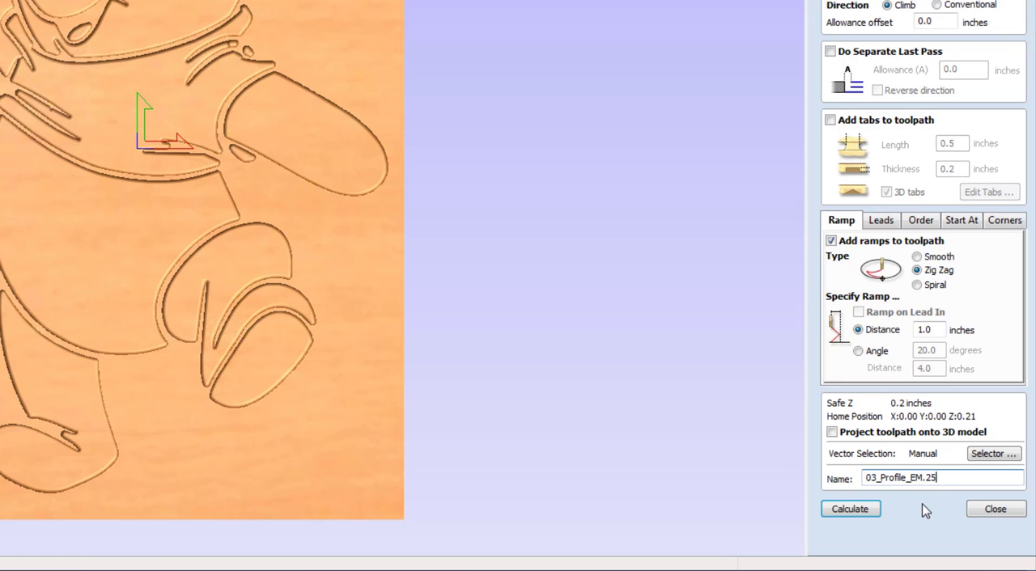
{"action": "key", "text": "BackSpace"}
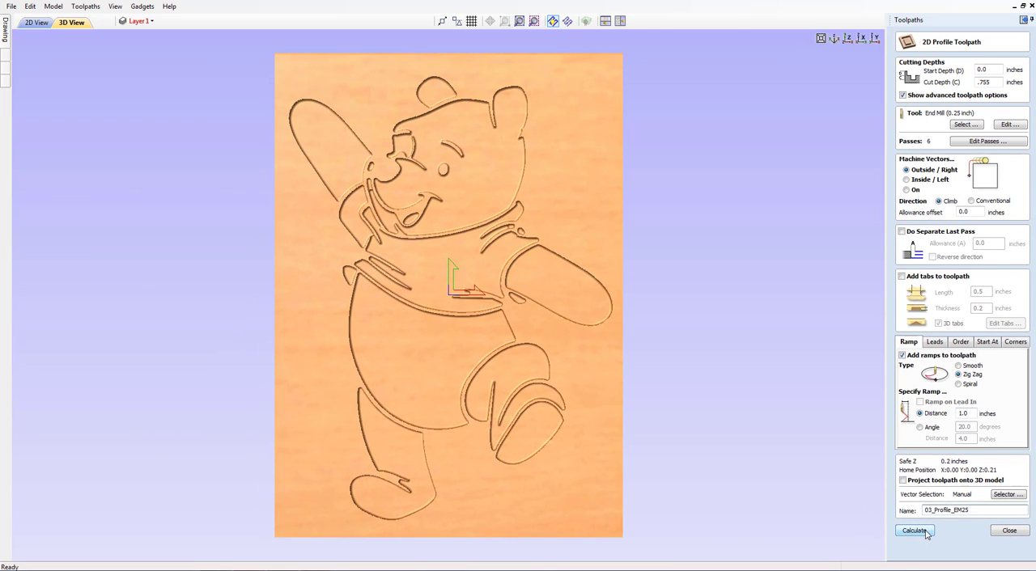
{"action": "left_click", "coordinate": [925, 532]}
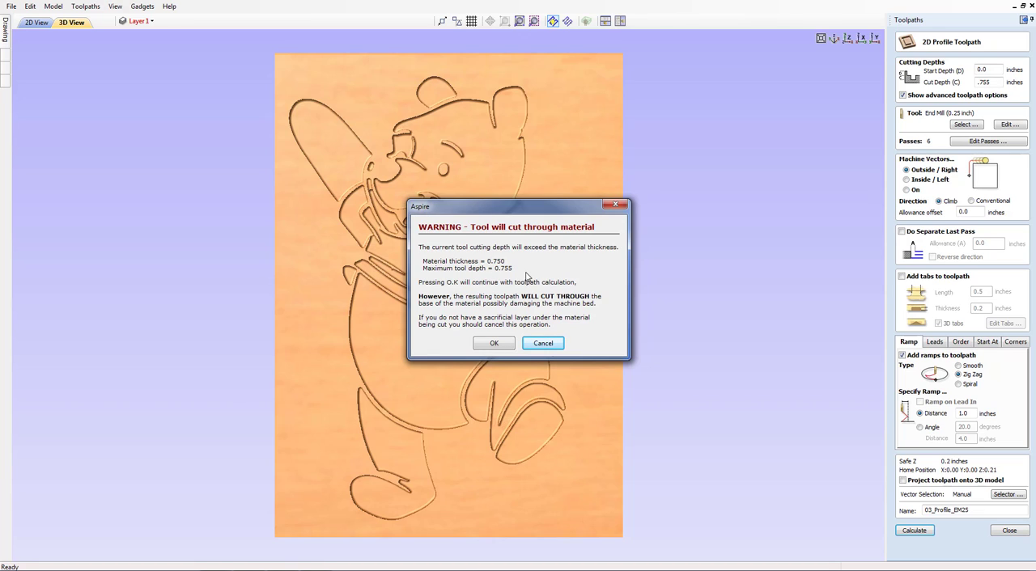
{"action": "left_click", "coordinate": [494, 343]}
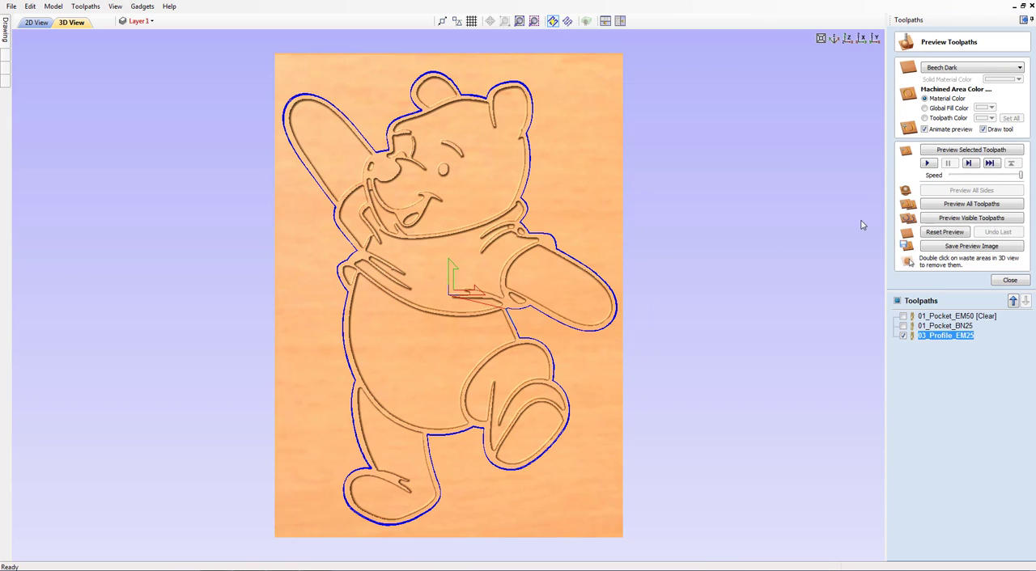
Rename the 01_Pocket_BN25 toolpath as 02_Pocket_BN25
{"action": "left_click", "coordinate": [933, 326]}
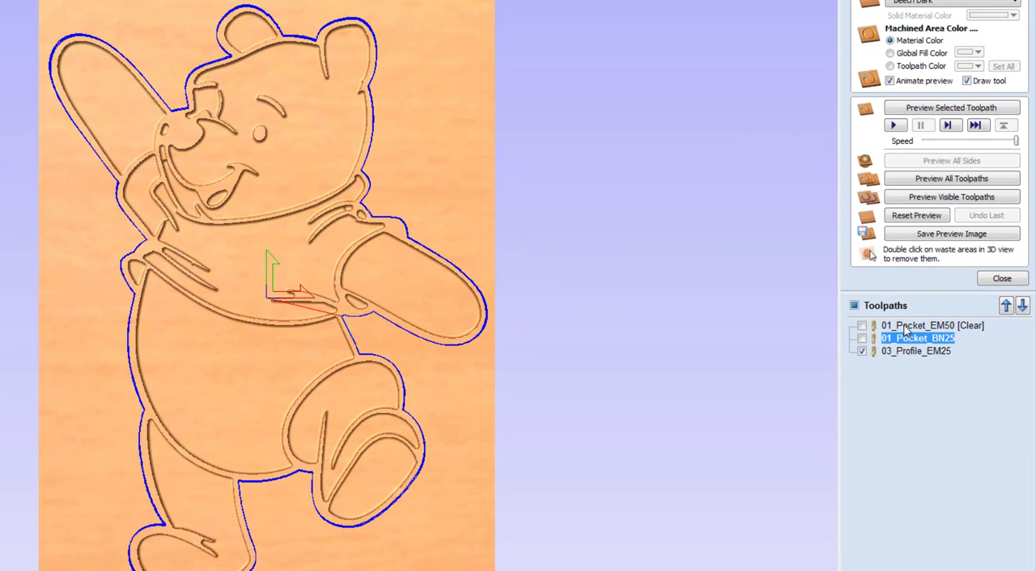
{"action": "mouse_move", "coordinate": [935, 329]}
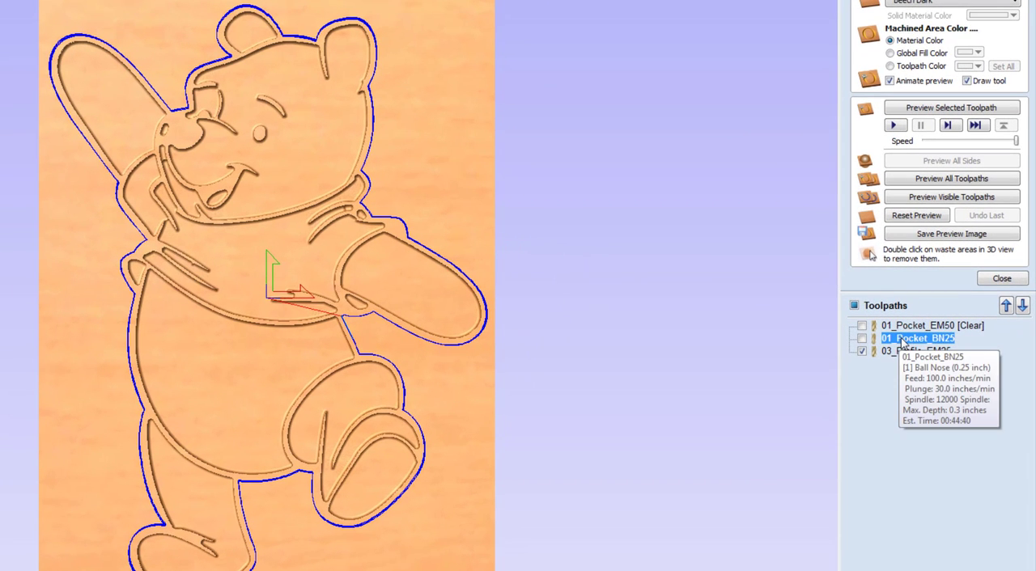
{"action": "right_click", "coordinate": [904, 343]}
{"action": "left_click", "coordinate": [933, 402]}
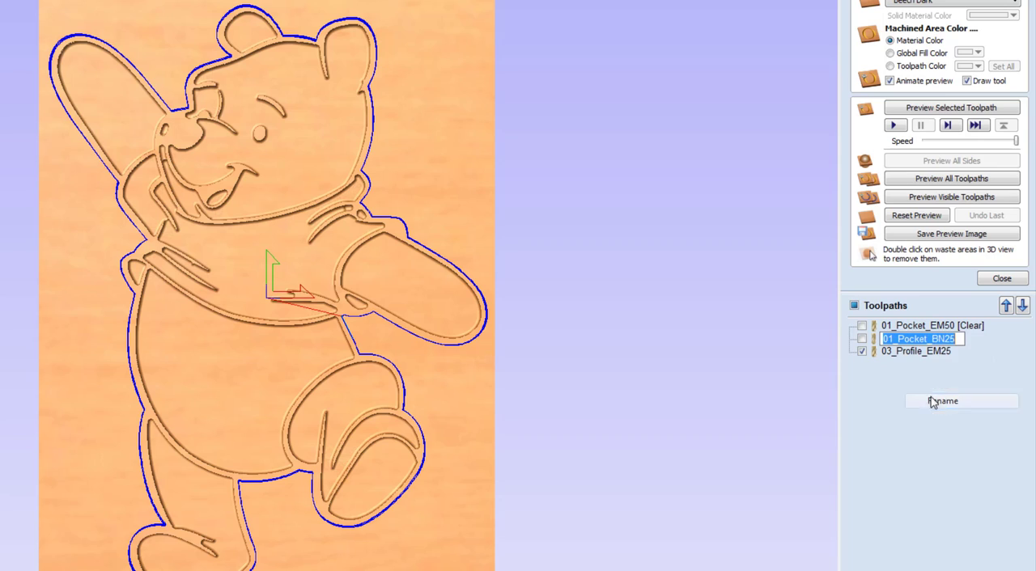
{"action": "left_click", "coordinate": [894, 341]}
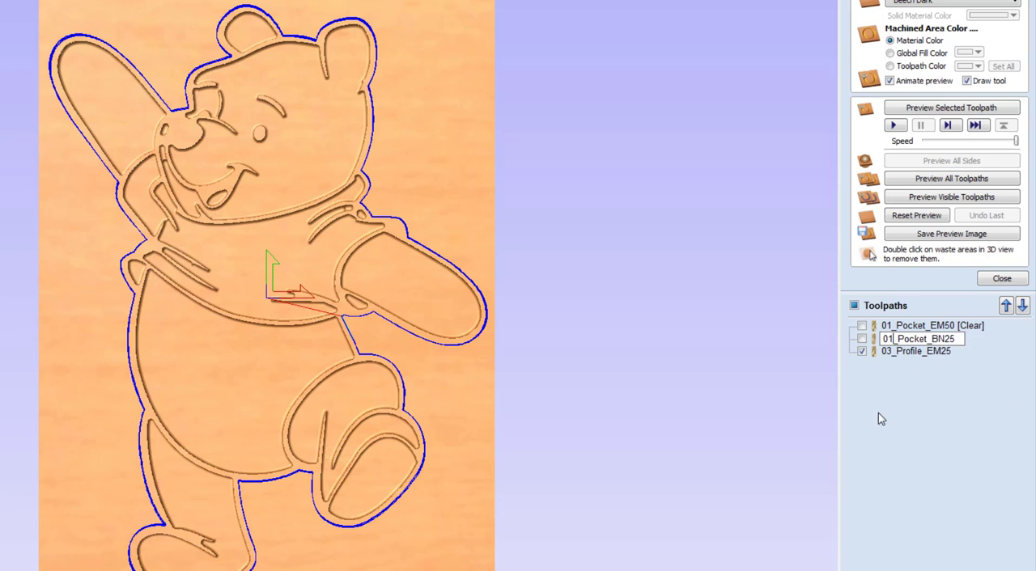
{"action": "key", "text": "BackSpace"}
{"action": "type", "text": "2"}
{"action": "key", "text": "Return"}
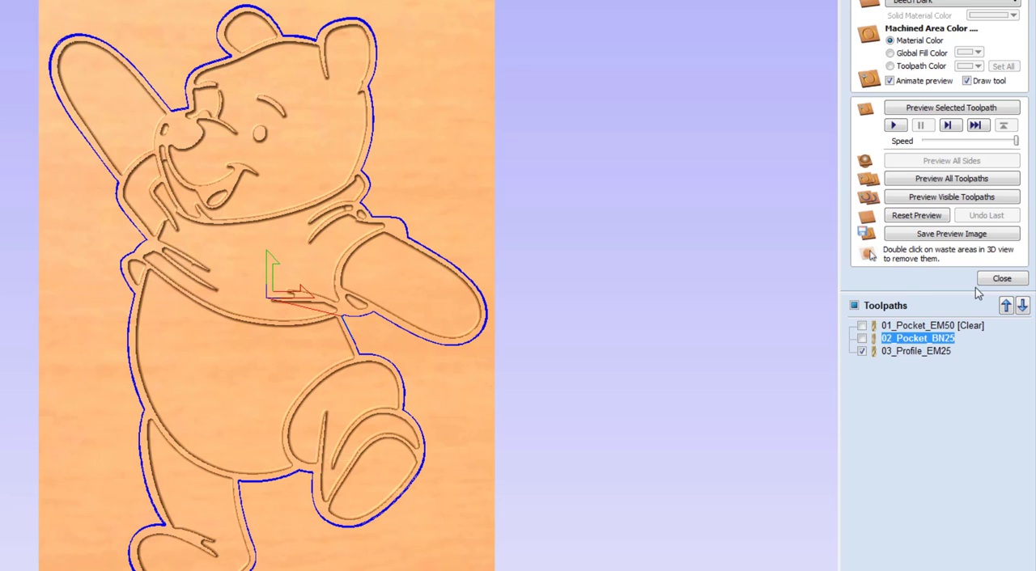
Run the animated preview of the 03_Profile_EM25 toolpath and remove the waste material around the bear
{"action": "left_click", "coordinate": [900, 353]}
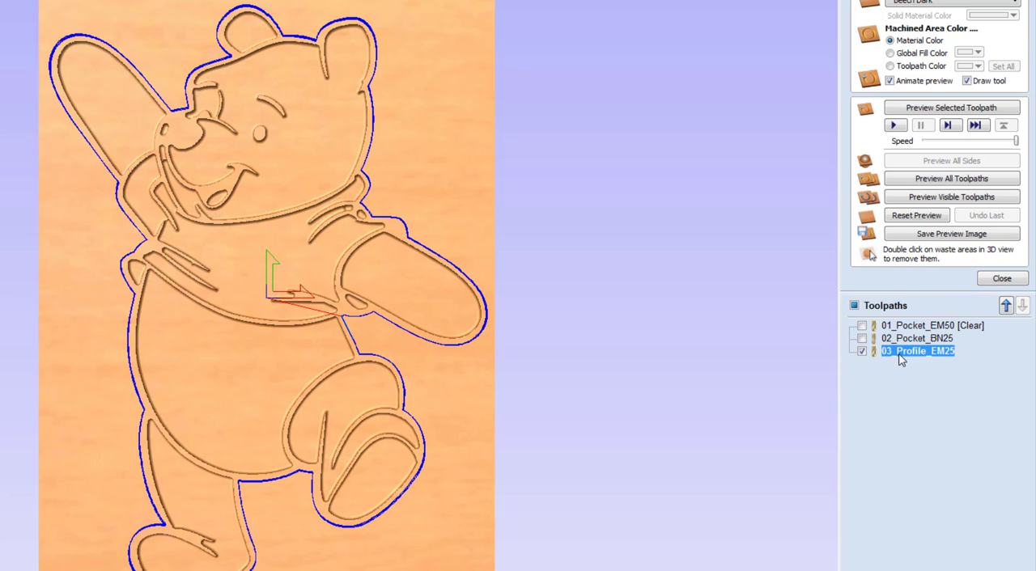
{"action": "left_click", "coordinate": [952, 109]}
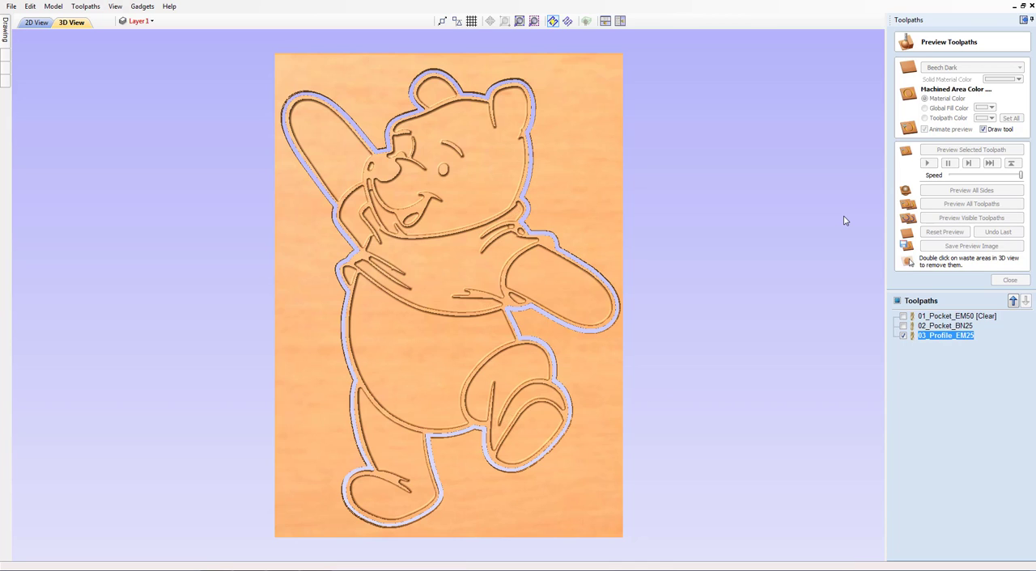
{"action": "double_click", "coordinate": [589, 106]}
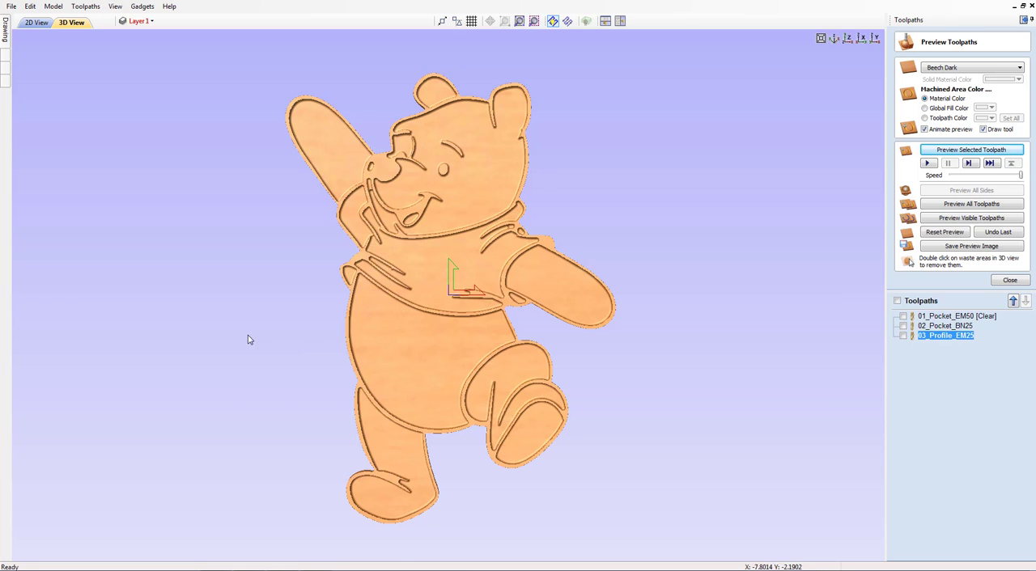
Inspect the cut-out bear from several angles, return to the top-down view, and close the preview
{"action": "middle_click_drag", "start_coordinate": [356, 299], "coordinate": [359, 322]}
{"action": "left_click_drag", "start_coordinate": [437, 275], "coordinate": [524, 267]}
{"action": "left_click_drag", "start_coordinate": [589, 300], "coordinate": [416, 229]}
{"action": "left_click_drag", "start_coordinate": [515, 249], "coordinate": [412, 191]}
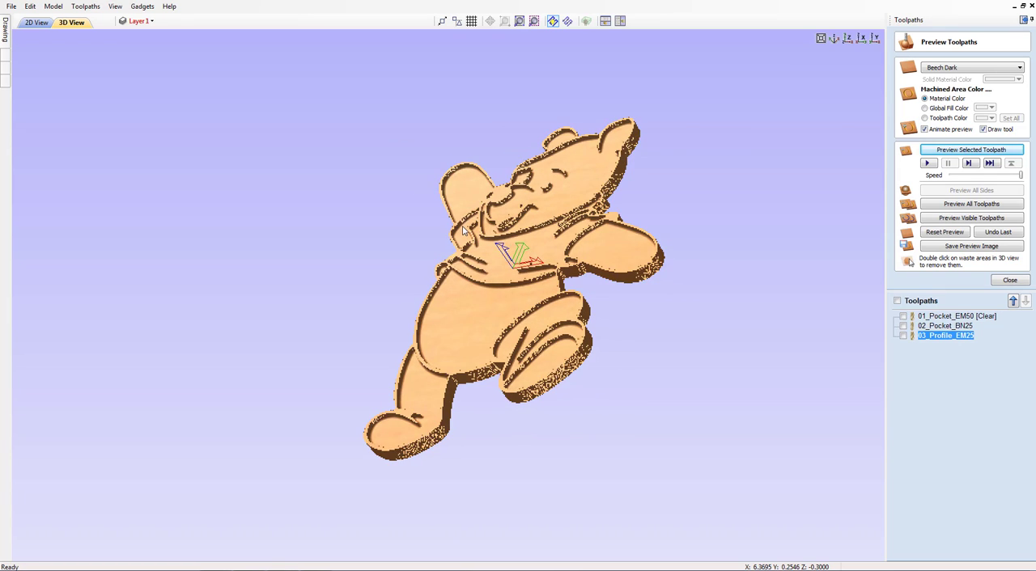
{"action": "left_click_drag", "start_coordinate": [443, 235], "coordinate": [409, 338]}
{"action": "left_click_drag", "start_coordinate": [552, 343], "coordinate": [682, 386]}
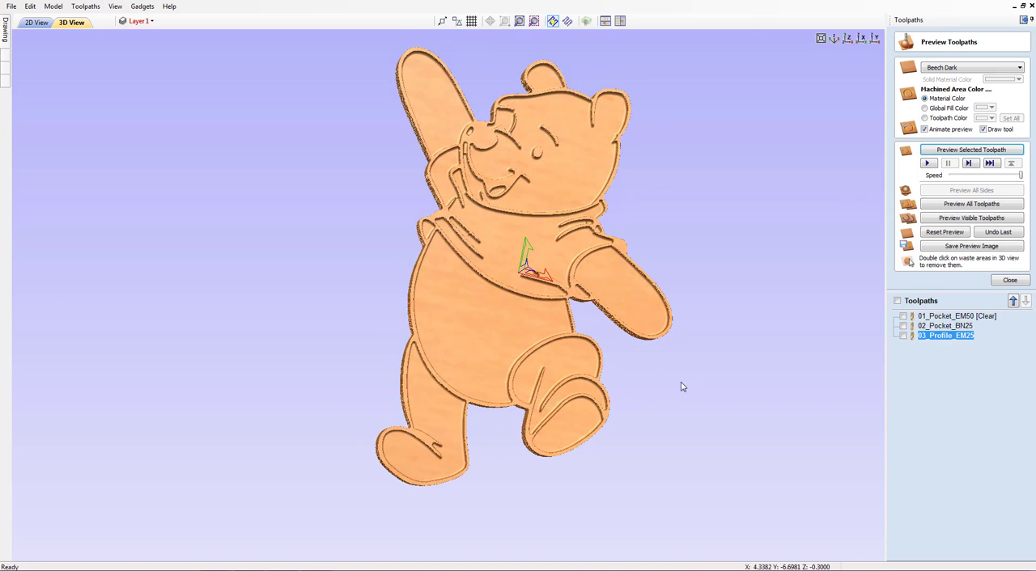
{"action": "left_click", "coordinate": [849, 44]}
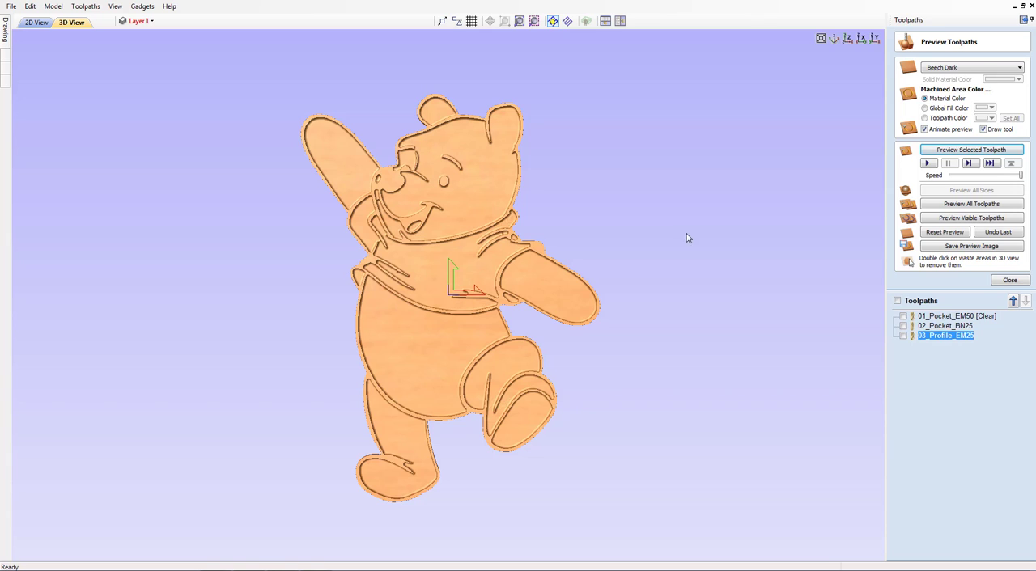
{"action": "left_click", "coordinate": [1009, 281]}
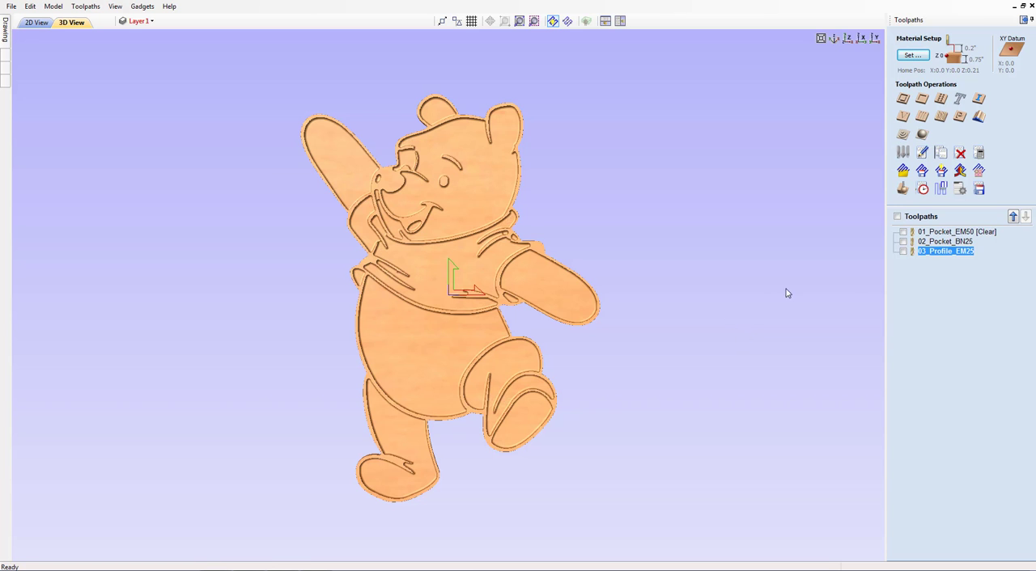
Show all three toolpaths, review their estimated machining times in the toolpaths summary, and close it
{"action": "left_click", "coordinate": [943, 233]}
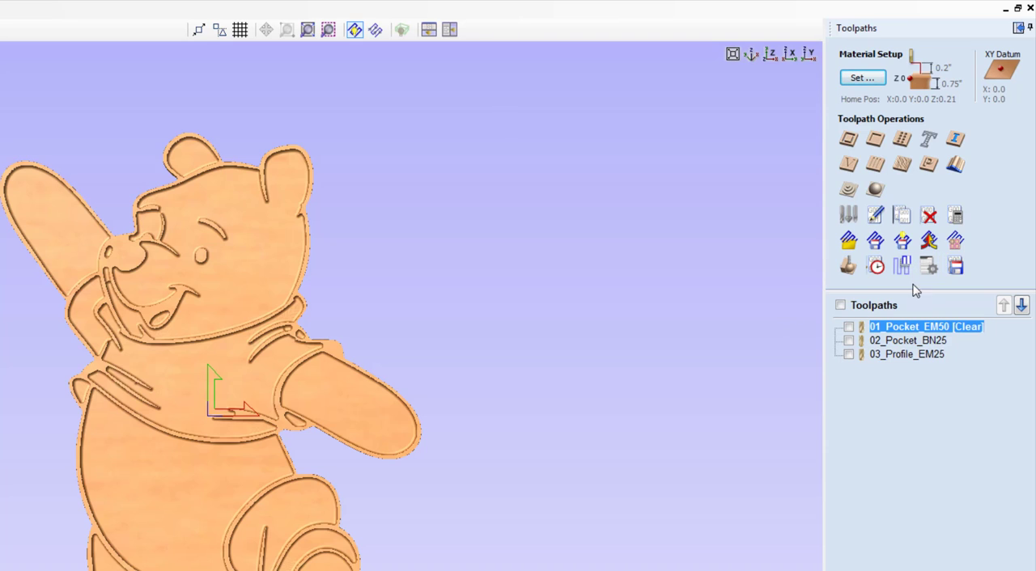
{"action": "left_click", "coordinate": [842, 307]}
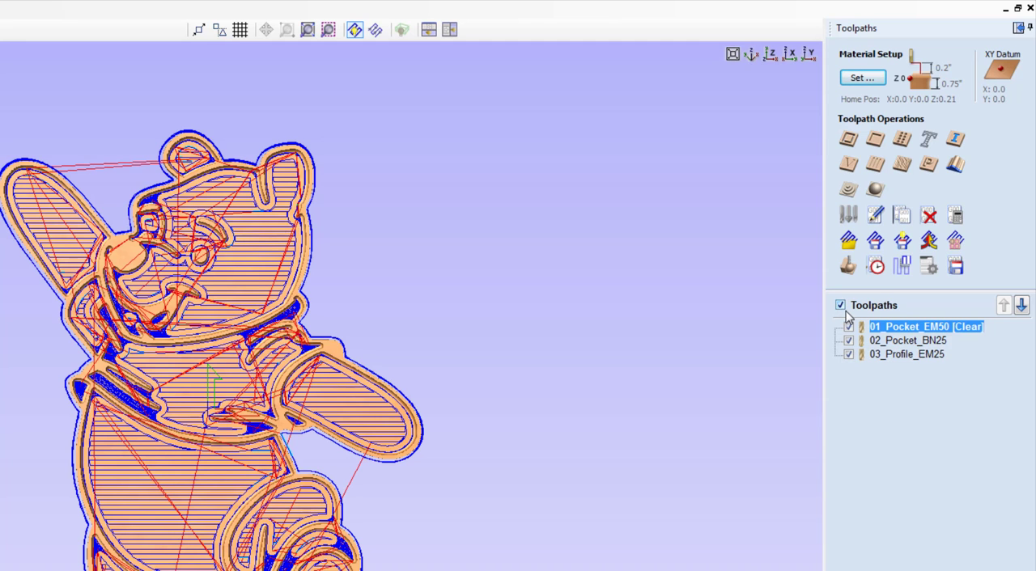
{"action": "left_click", "coordinate": [875, 266]}
{"action": "left_click", "coordinate": [874, 297]}
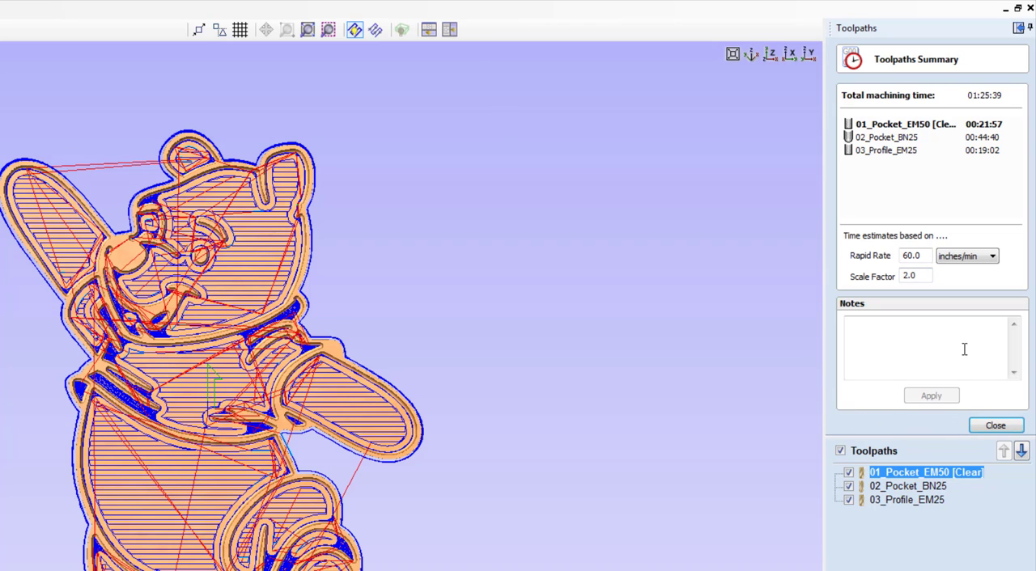
{"action": "left_click", "coordinate": [994, 426]}
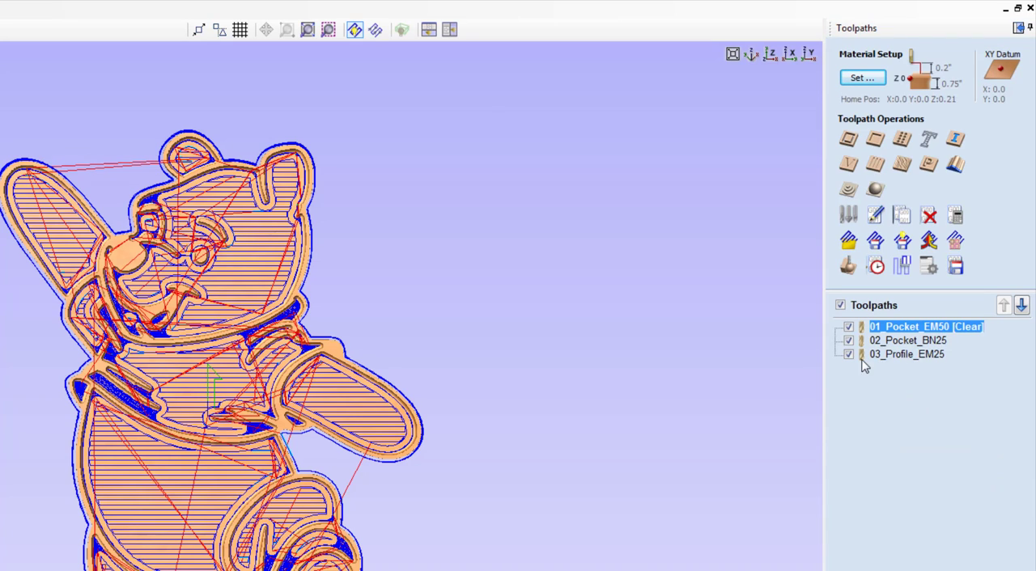
Leave only 01_Pocket_EM50 [Clear] visible and set up toolpath saving with the CNCShark-USB Arcs (inch) (*.tap) post processor
{"action": "left_click", "coordinate": [840, 305]}
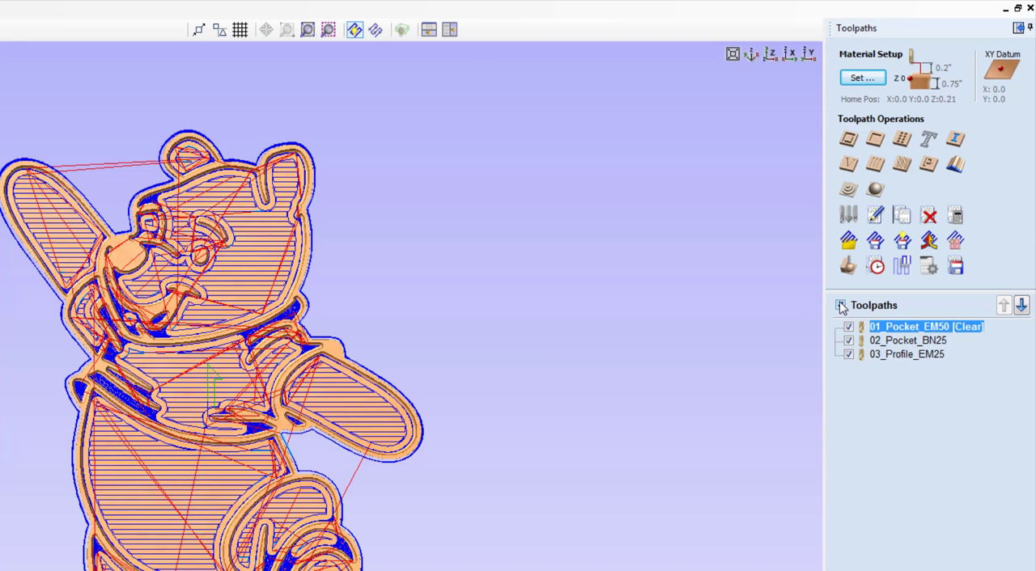
{"action": "left_click", "coordinate": [848, 327]}
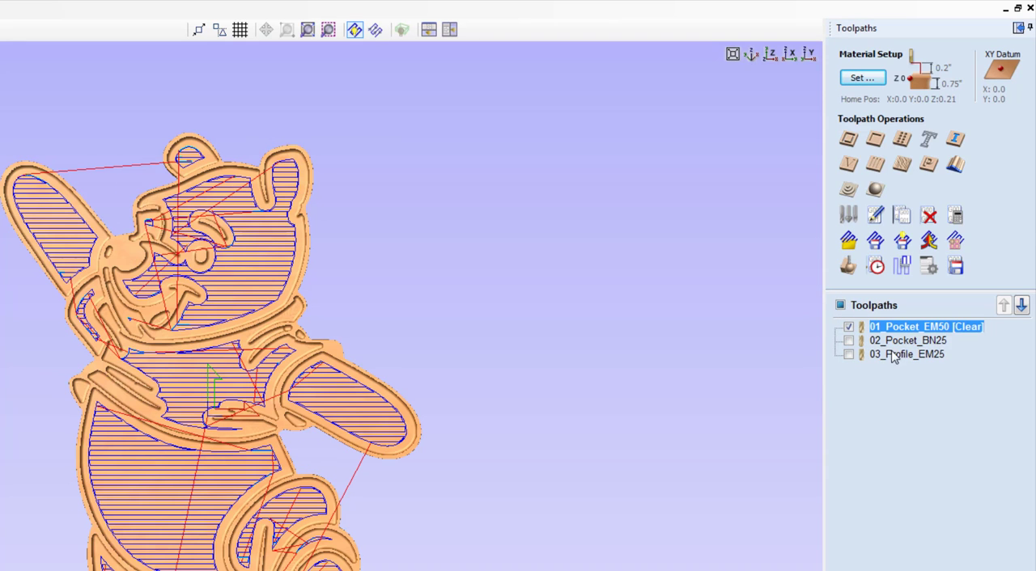
{"action": "left_click", "coordinate": [955, 267]}
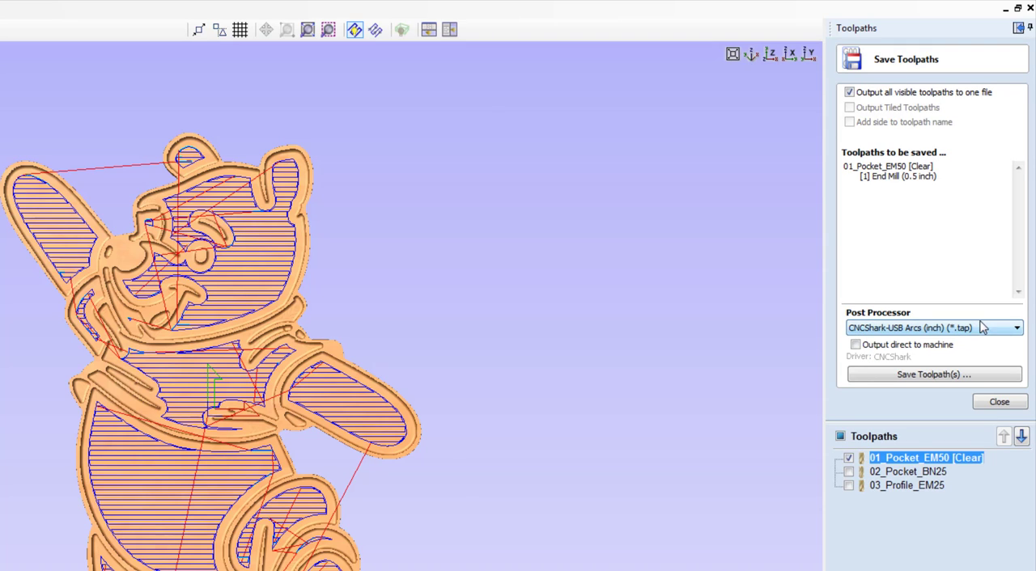
{"action": "left_click", "coordinate": [1016, 329]}
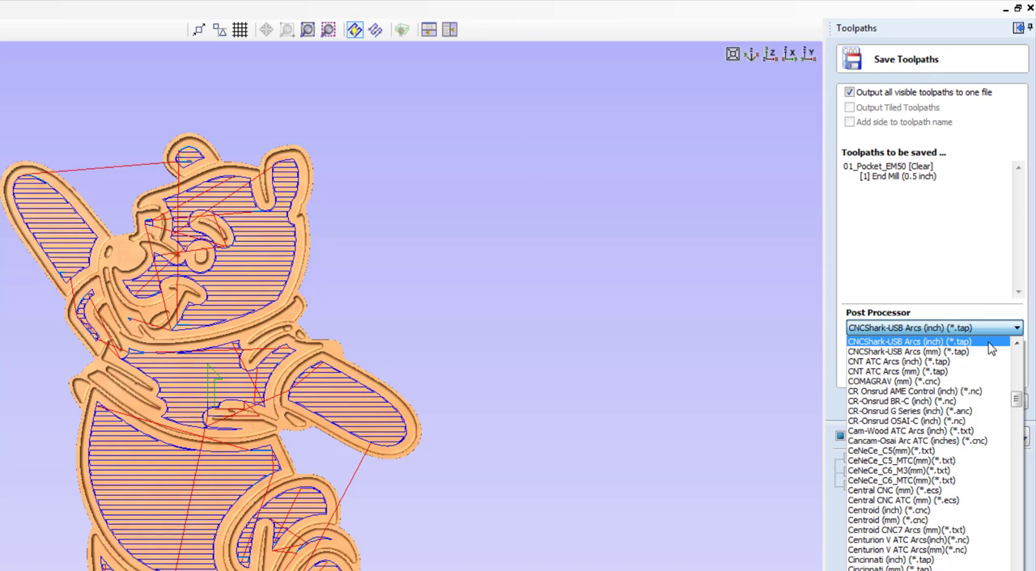
{"action": "left_click", "coordinate": [991, 348]}
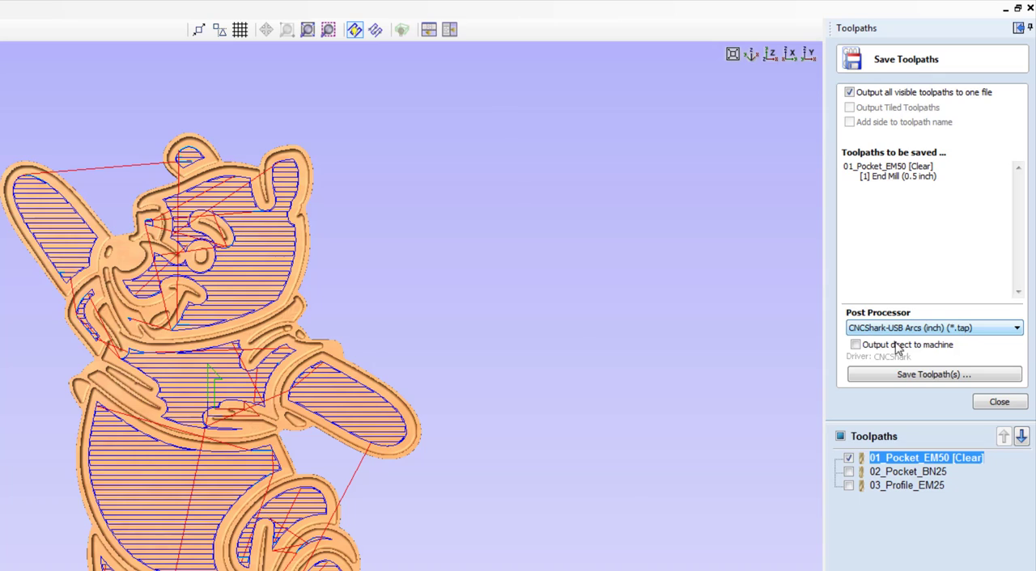
Create a Winnie folder on the Desktop and save the toolpath in it as 01_Pocket_EM50 [Clear].tap
{"action": "left_click", "coordinate": [936, 375]}
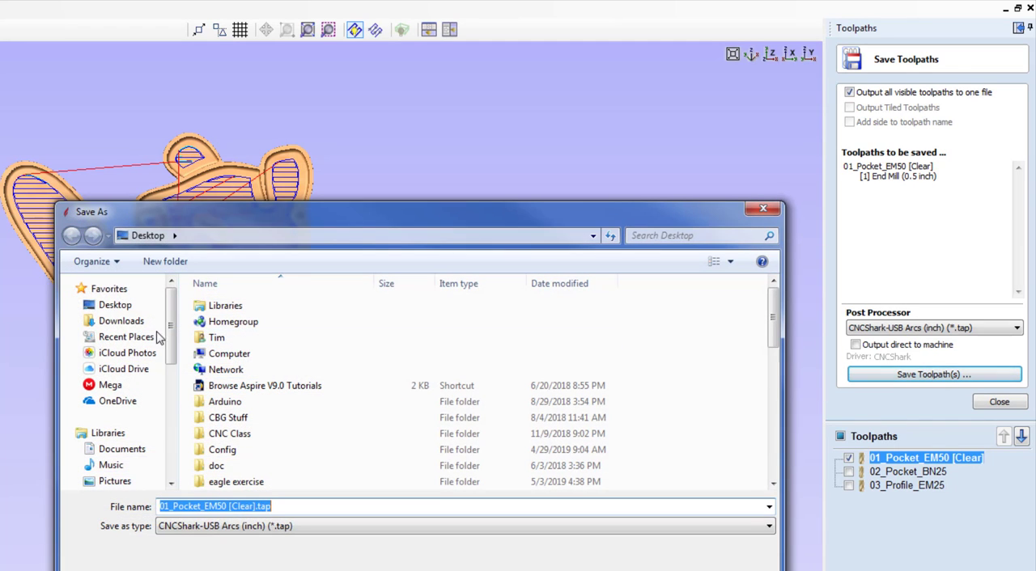
{"action": "left_click", "coordinate": [117, 305]}
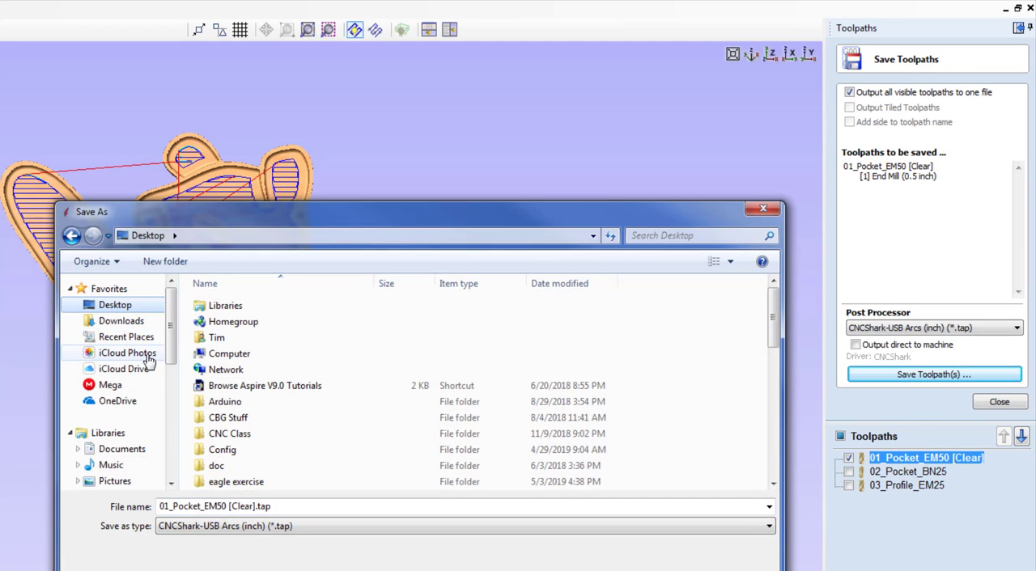
{"action": "left_click", "coordinate": [186, 266]}
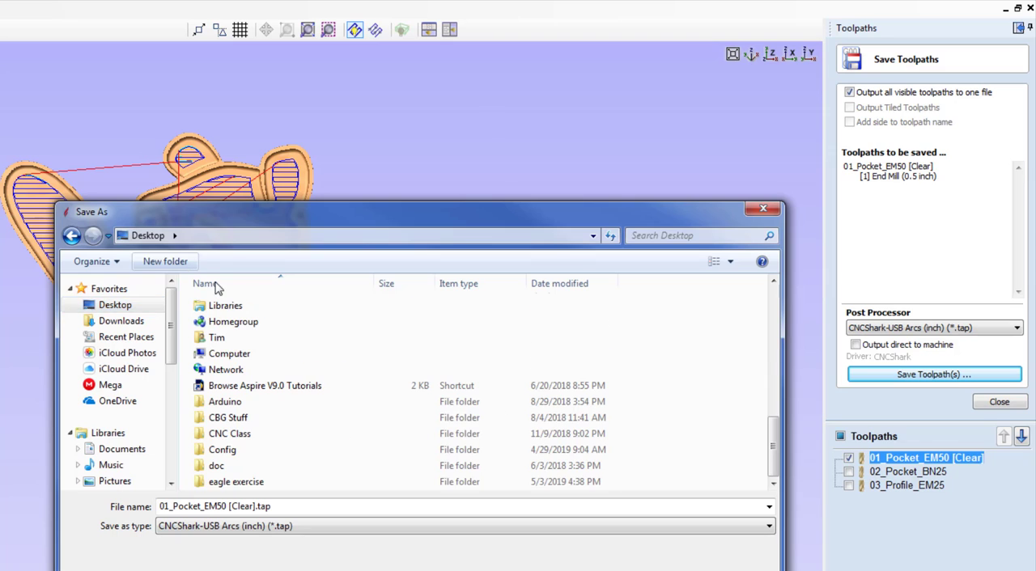
{"action": "type", "text": "W"}
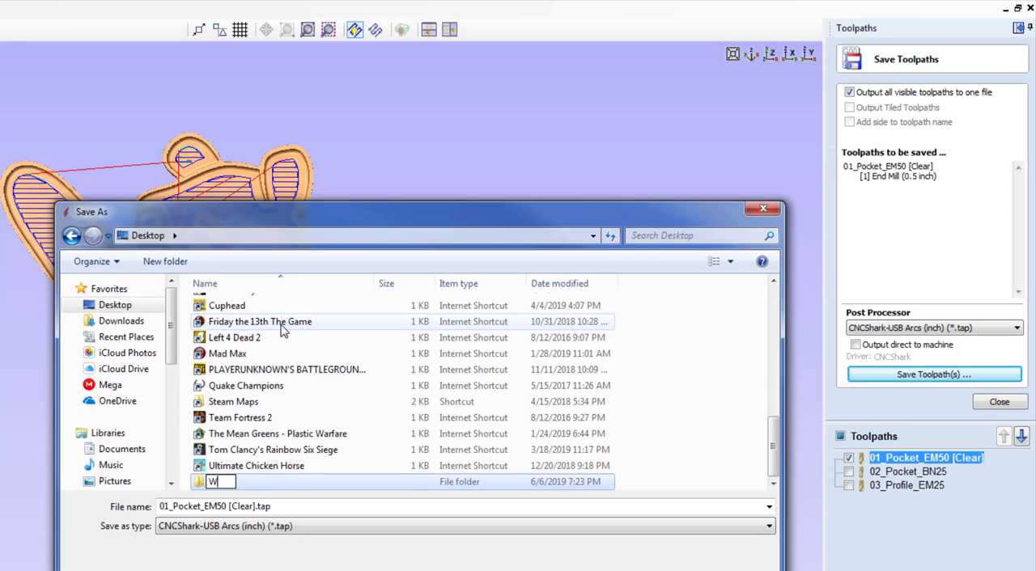
{"action": "type", "text": "innie"}
{"action": "key", "text": "Return"}
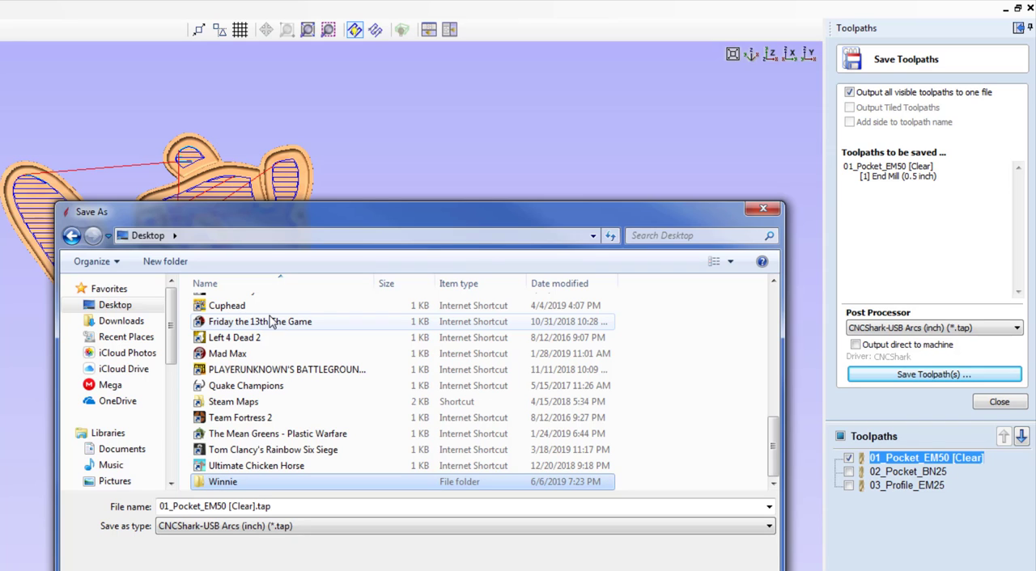
{"action": "double_click", "coordinate": [221, 482]}
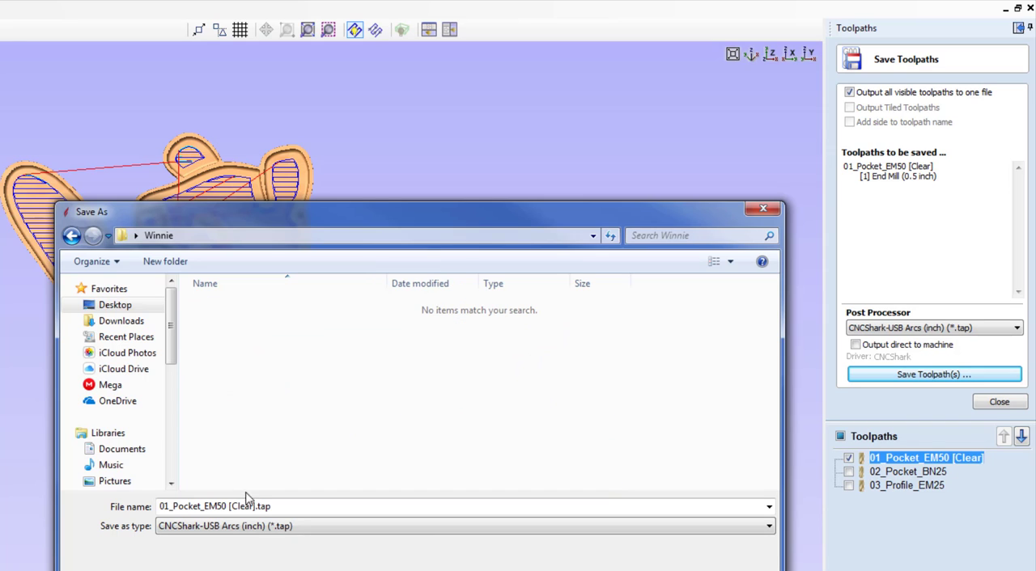
{"action": "key", "text": "Return"}
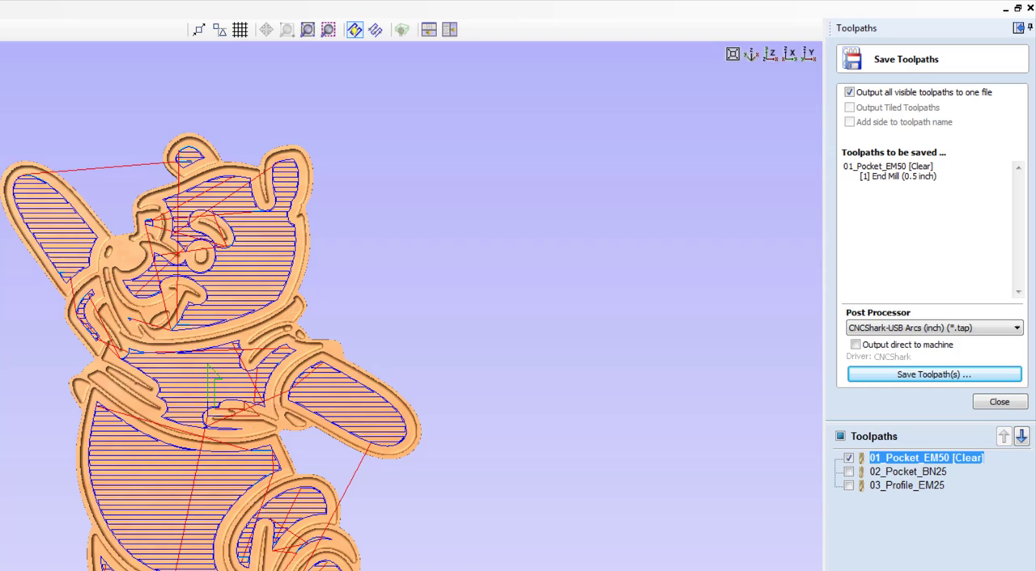
Make 02_Pocket_BN25 the only visible toolpath and save it as 02_Pocket_BN25.tap in the Winnie folder
{"action": "left_click", "coordinate": [848, 458]}
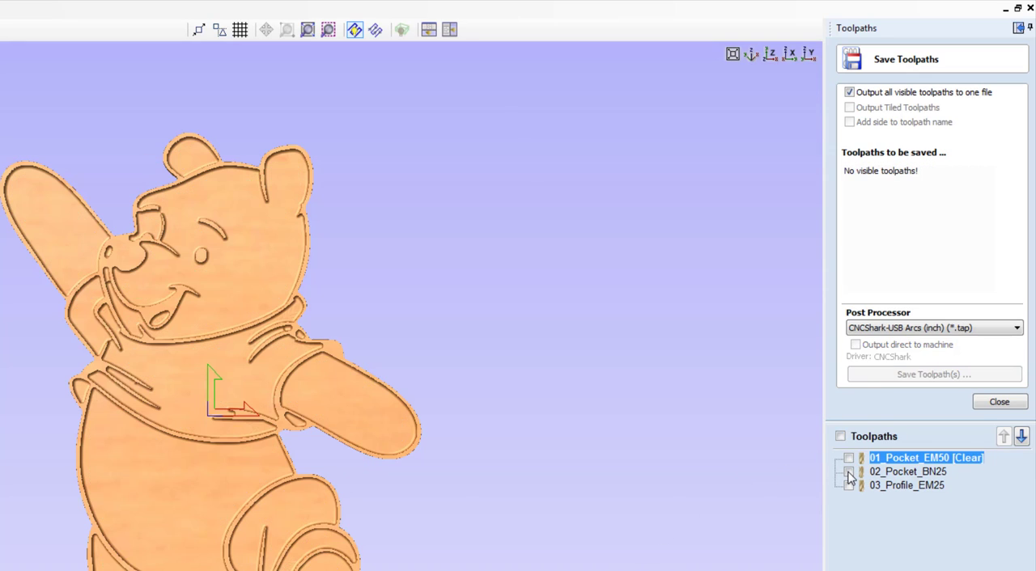
{"action": "left_click", "coordinate": [848, 472]}
{"action": "left_click", "coordinate": [897, 476]}
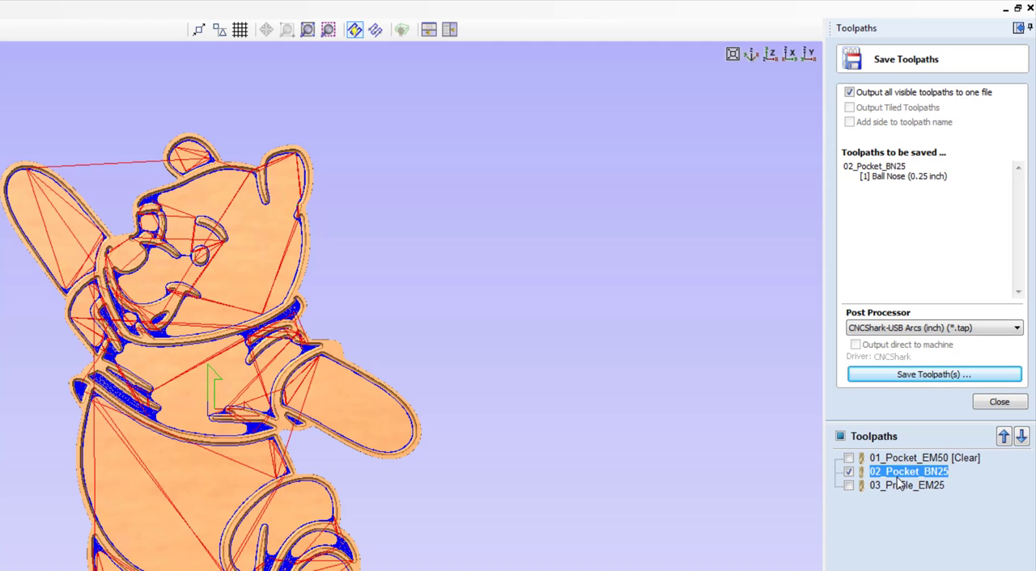
{"action": "left_click", "coordinate": [929, 380]}
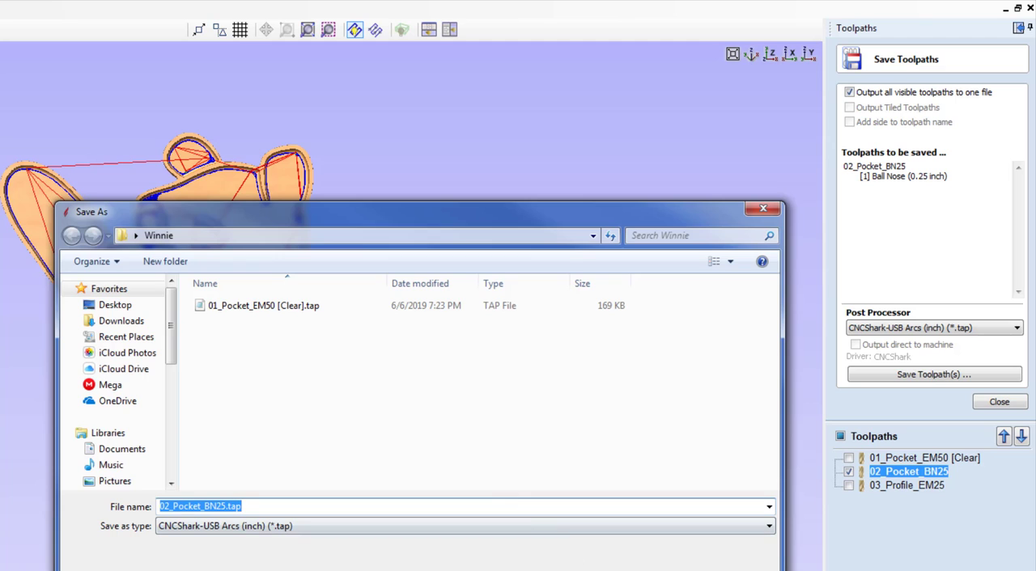
{"action": "left_click", "coordinate": [688, 570]}
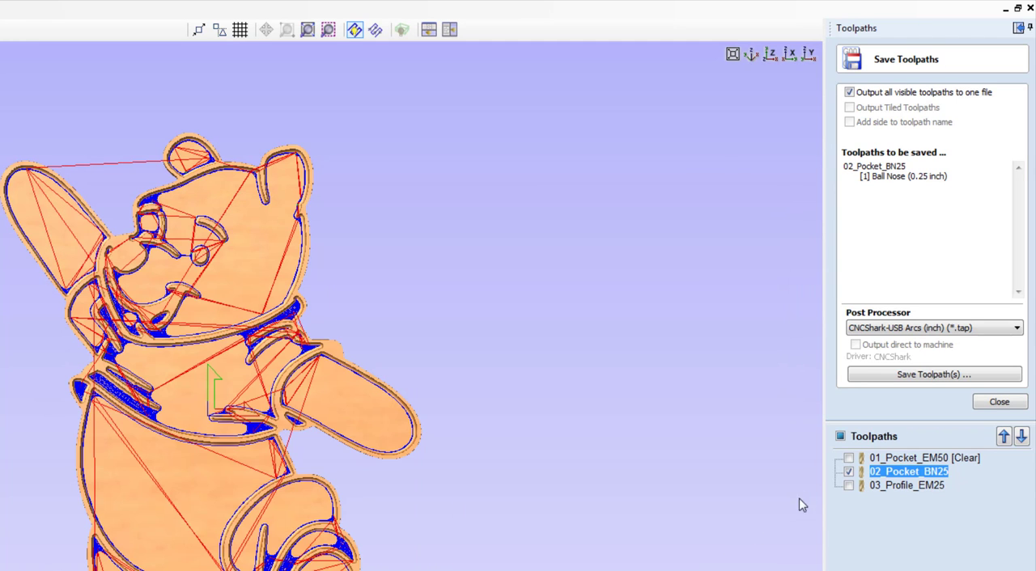
Make 03_Profile_EM25 the only visible toolpath, save it as 03_Profile_EM25.tap in the Winnie folder, and finish toolpath saving
{"action": "left_click", "coordinate": [848, 472]}
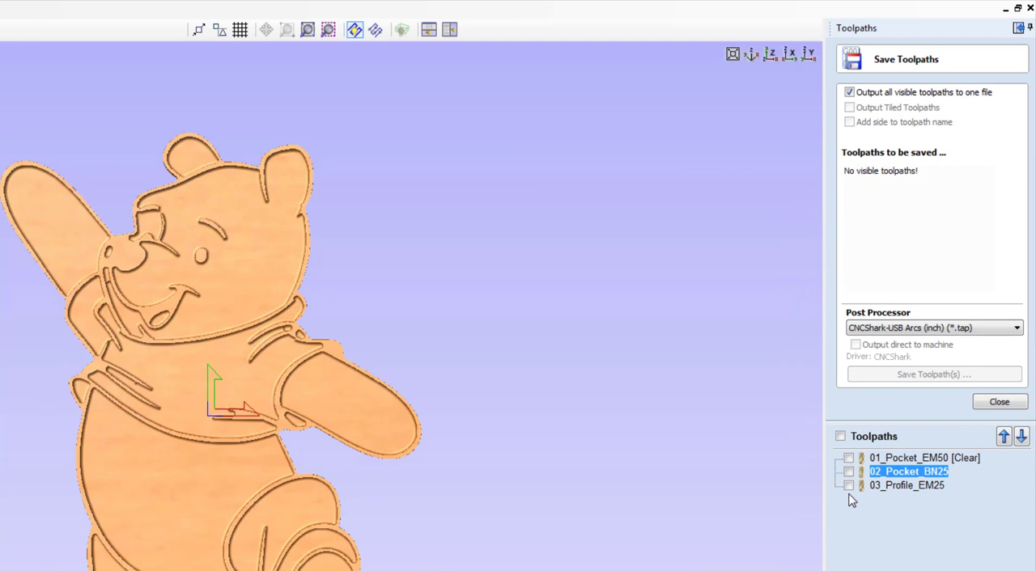
{"action": "left_click", "coordinate": [849, 485]}
{"action": "left_click", "coordinate": [886, 485]}
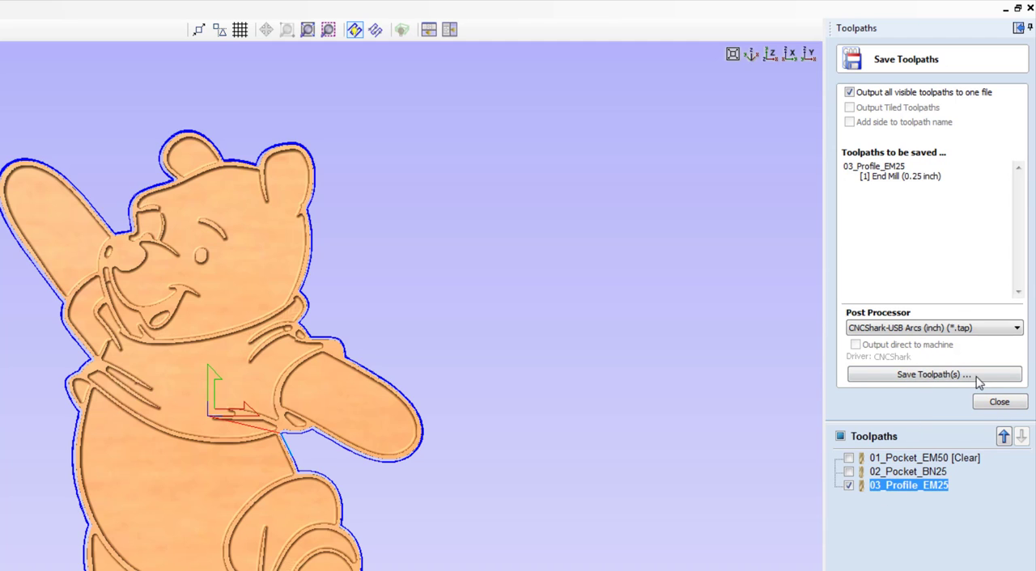
{"action": "left_click", "coordinate": [930, 375]}
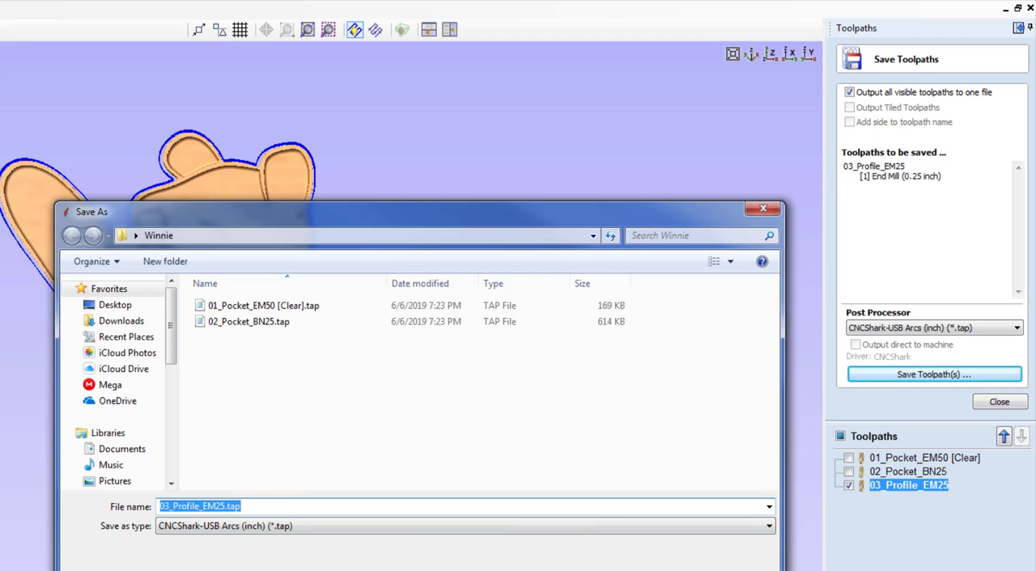
{"action": "key", "text": "Return"}
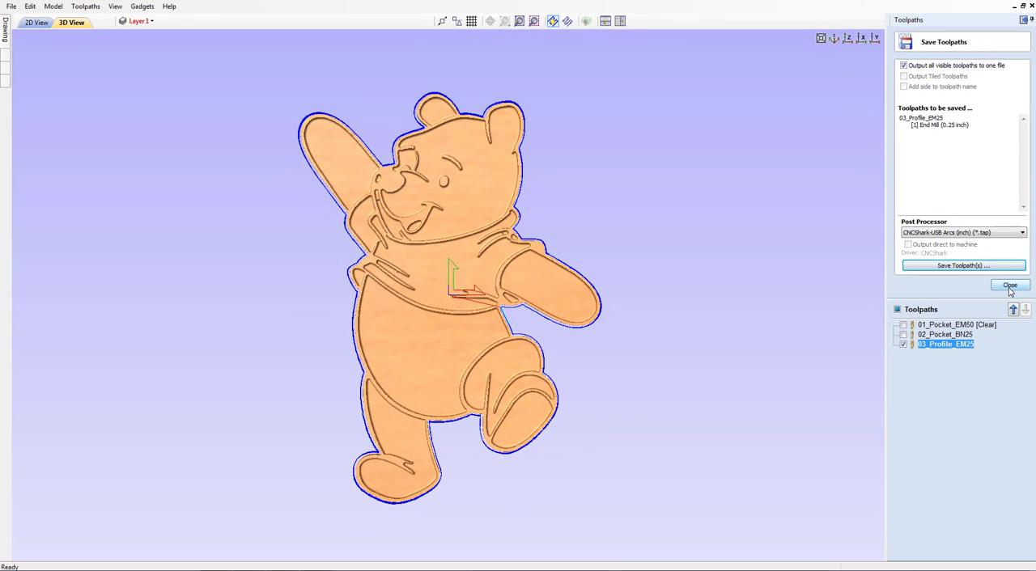
{"action": "left_click", "coordinate": [1010, 286]}
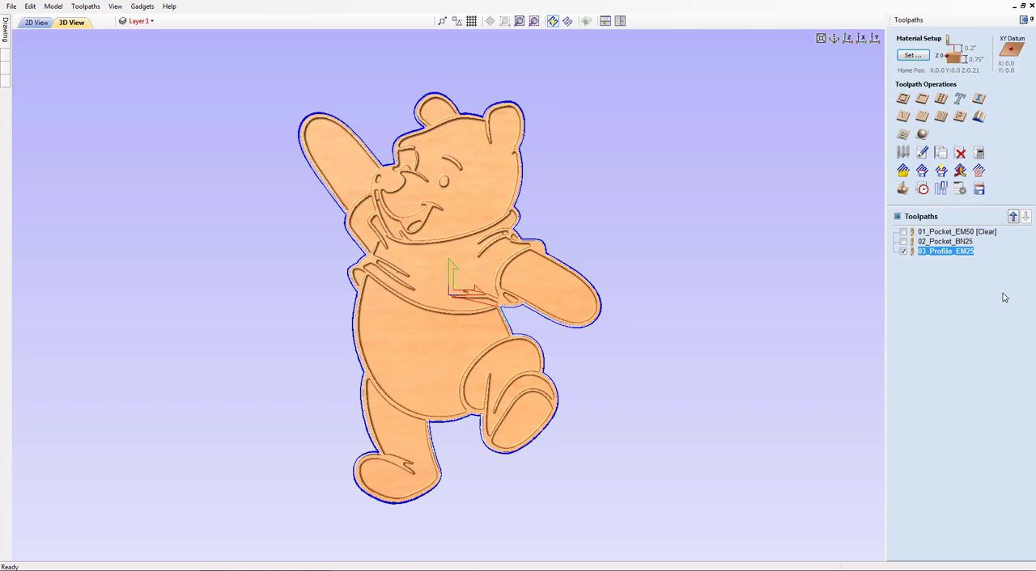
Hide the 03_Profile_EM25 toolpath and look over the finished bear in the toolpath preview
{"action": "left_click", "coordinate": [903, 252]}
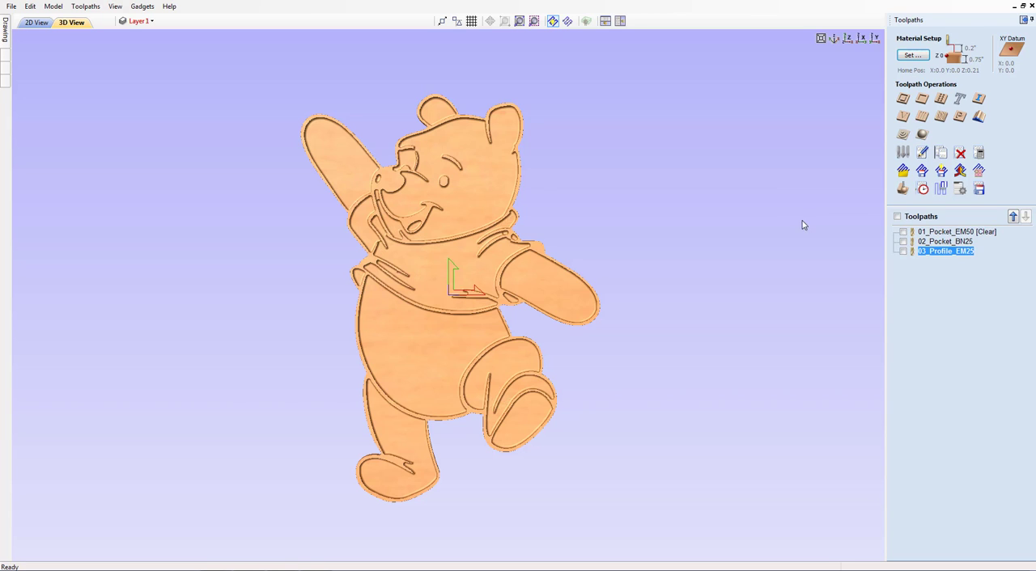
{"action": "left_click", "coordinate": [904, 190]}
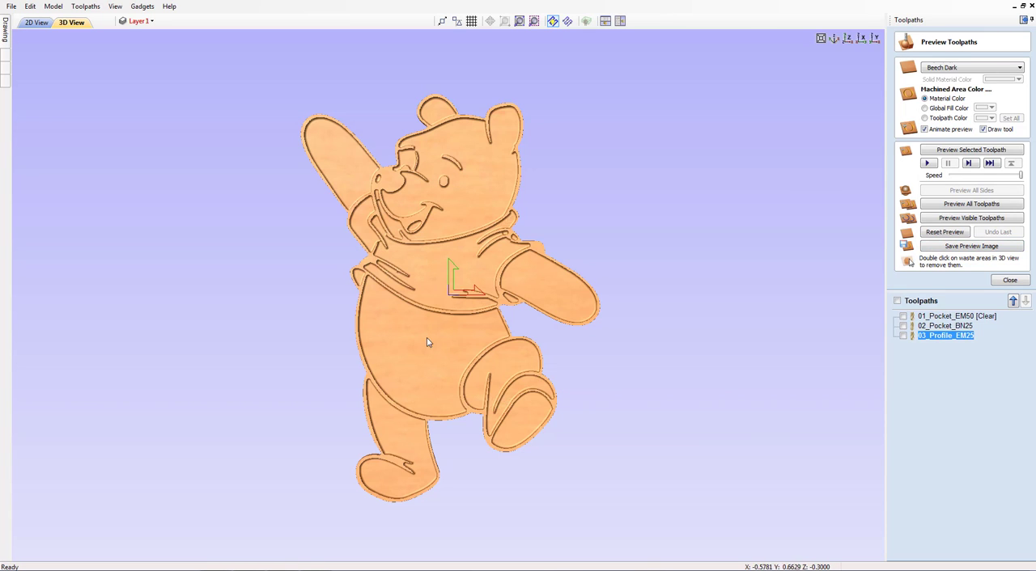
{"action": "left_click", "coordinate": [997, 282]}
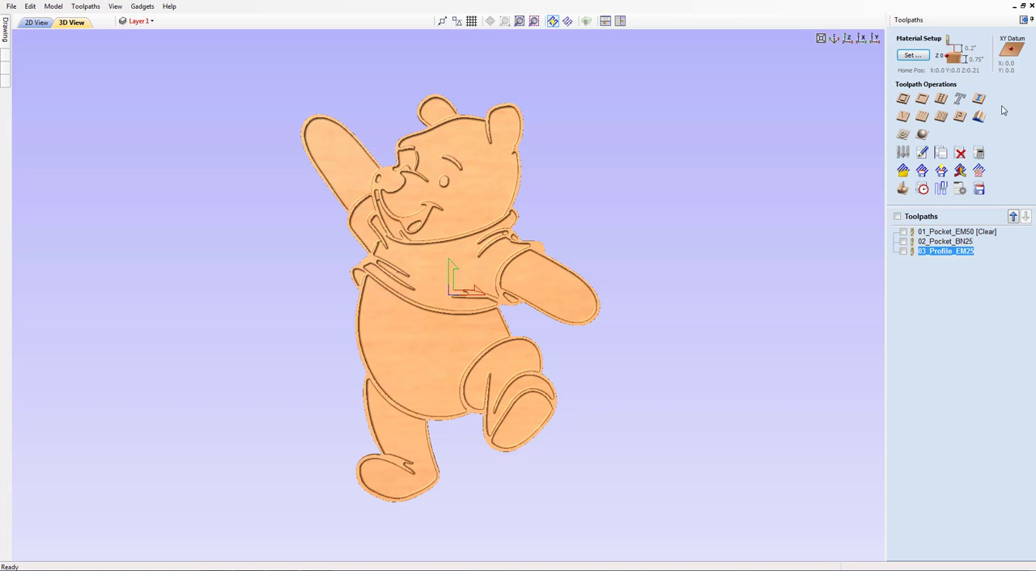
Return to the drawing tools and save the job as Winnie.crv3d in the Winnie folder
{"action": "left_click", "coordinate": [1023, 24]}
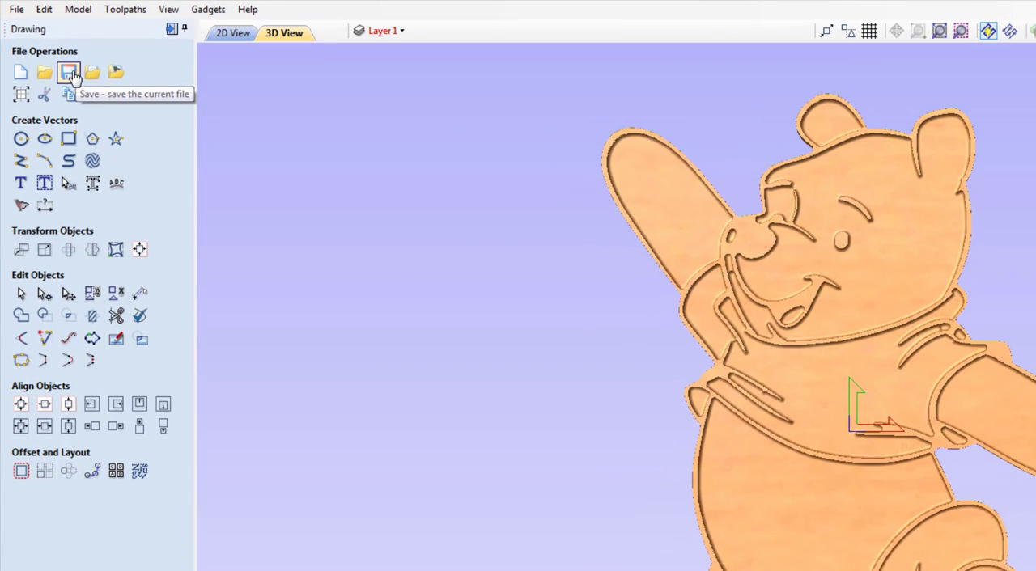
{"action": "left_click", "coordinate": [12, 6]}
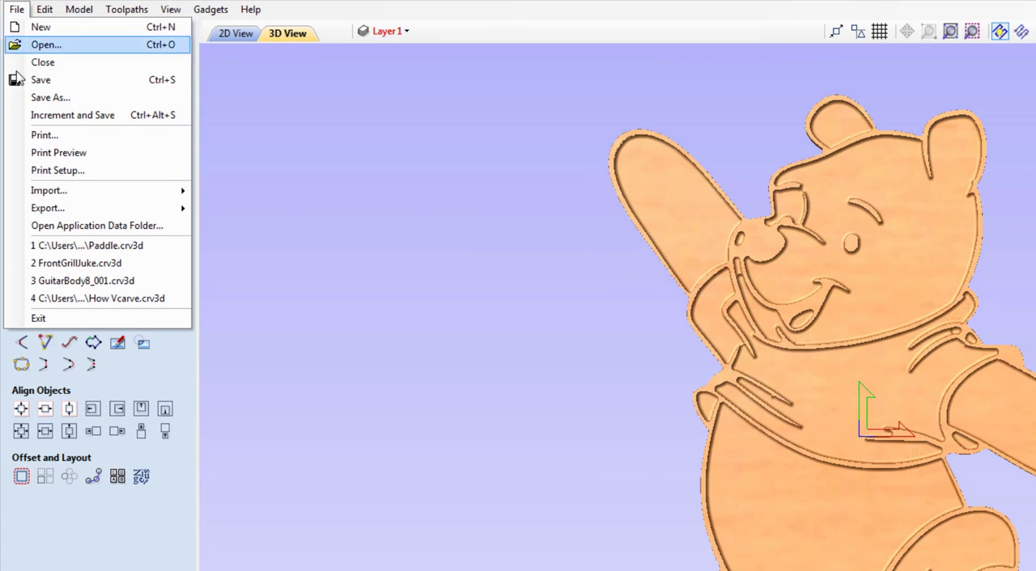
{"action": "left_click", "coordinate": [57, 97]}
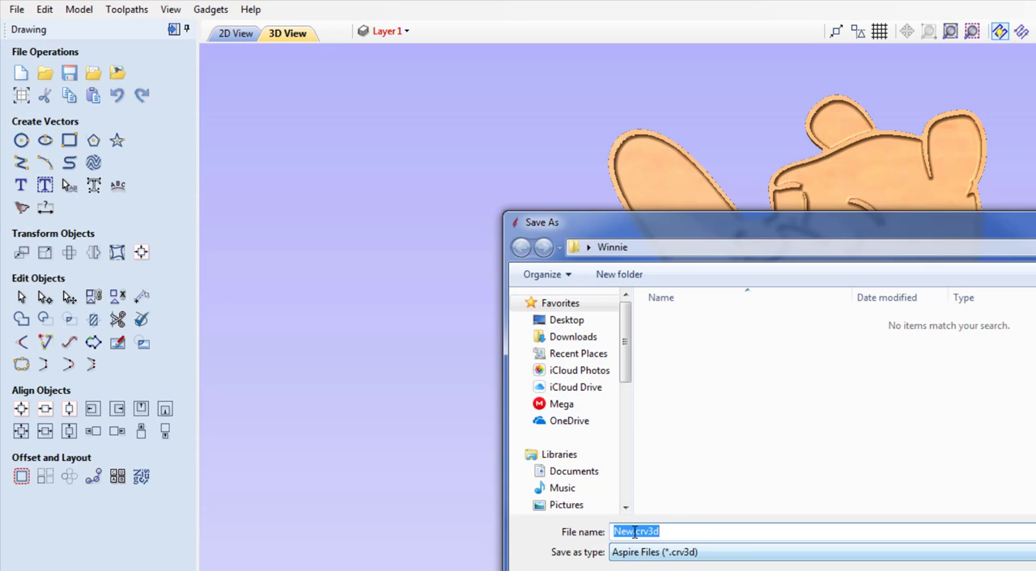
{"action": "left_click_drag", "start_coordinate": [634, 533], "coordinate": [602, 528]}
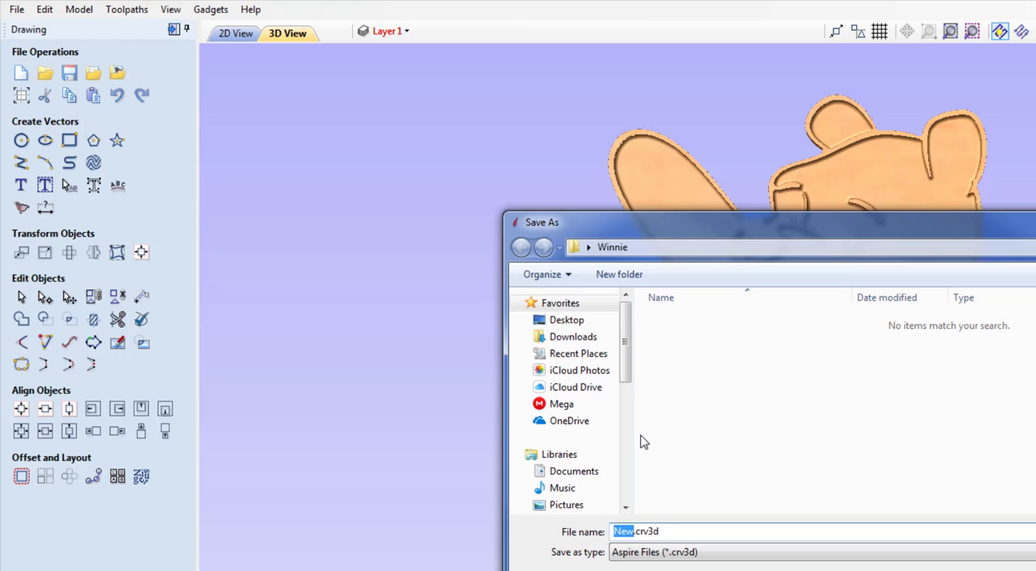
{"action": "type", "text": "Winnie"}
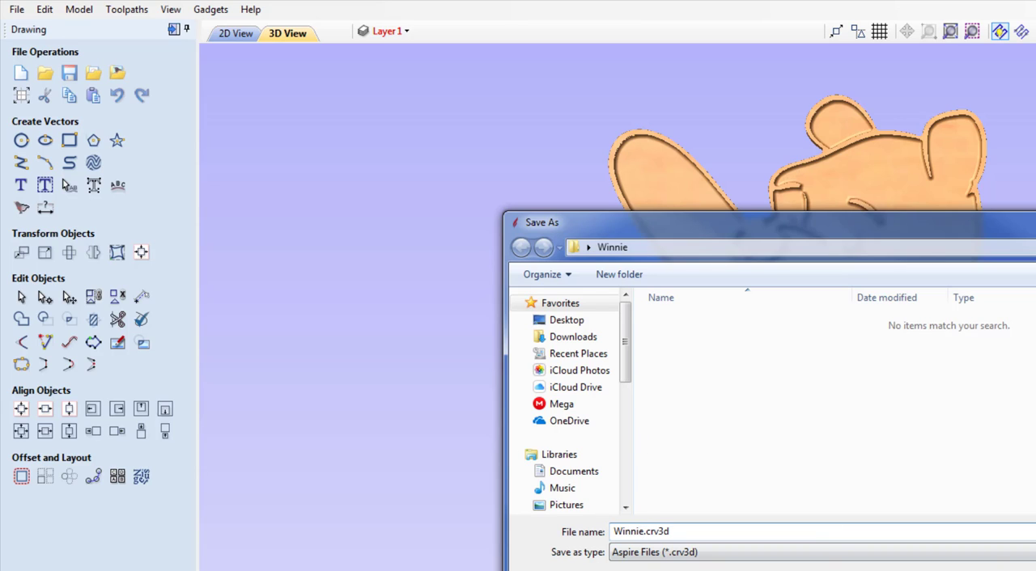
{"action": "key", "text": "Return"}
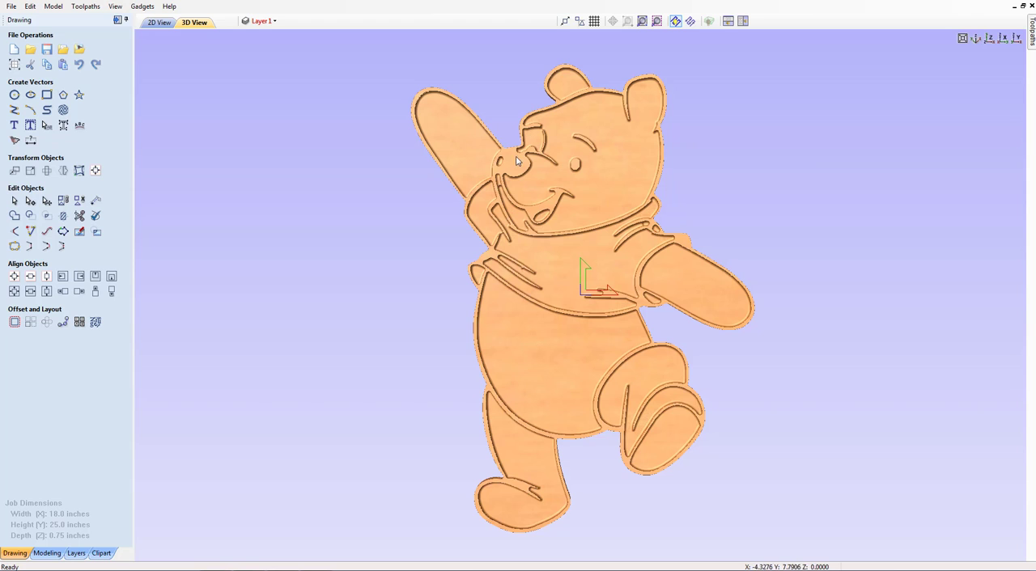
{"action": "left_click_drag", "start_coordinate": [588, 327], "coordinate": [460, 278]}
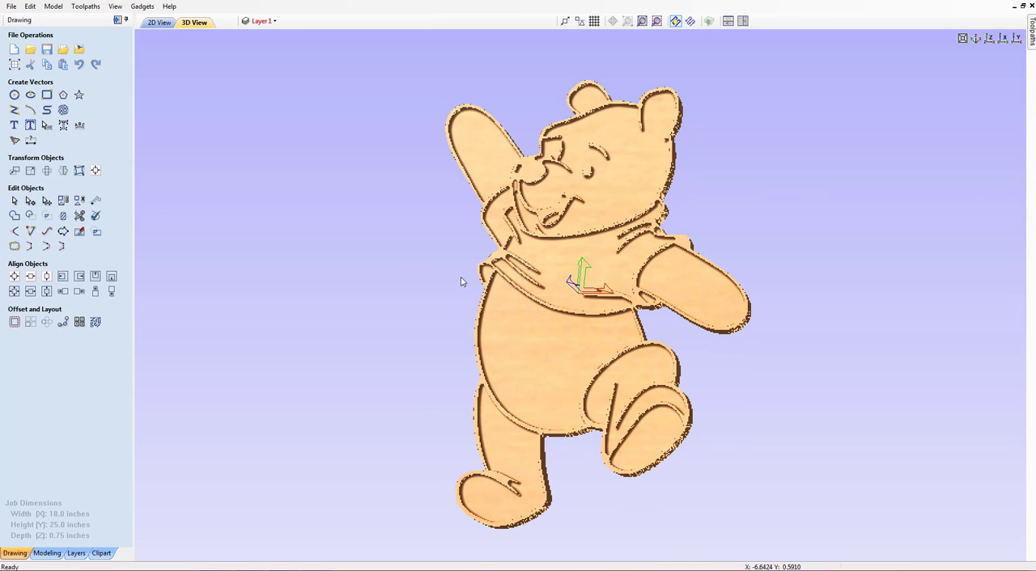
{"action": "left_click", "coordinate": [991, 41]}
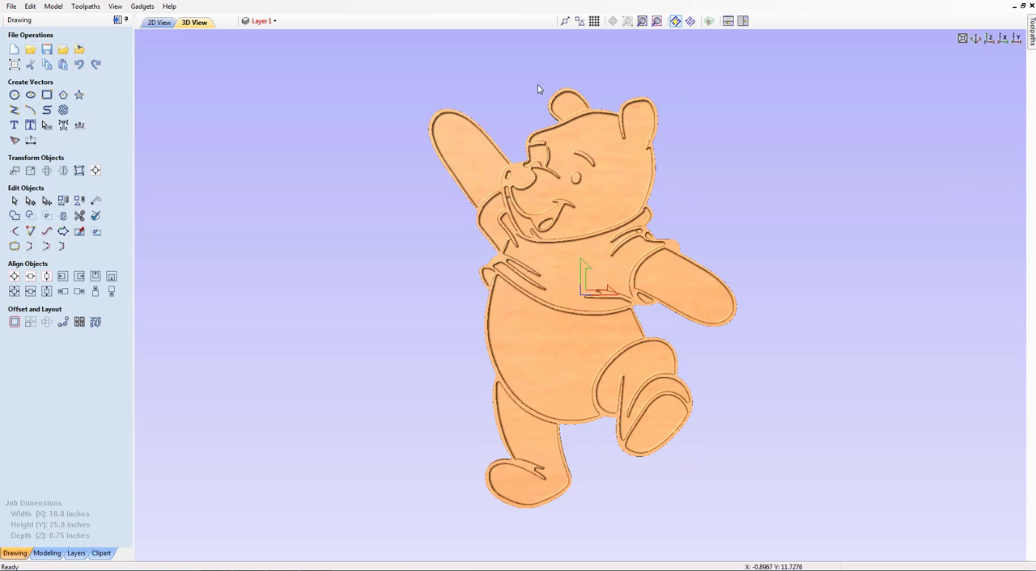